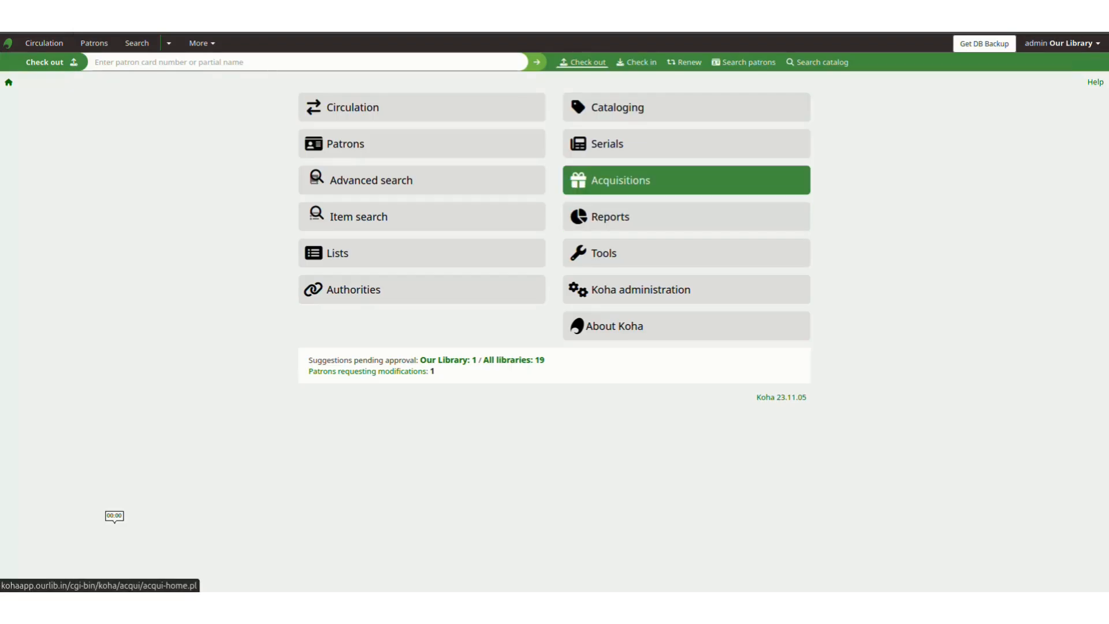
- Start a new acquisitions budget with start date 10/01/2025 and end date 02/01/2026
{"action": "left_click", "coordinate": [621, 181]}
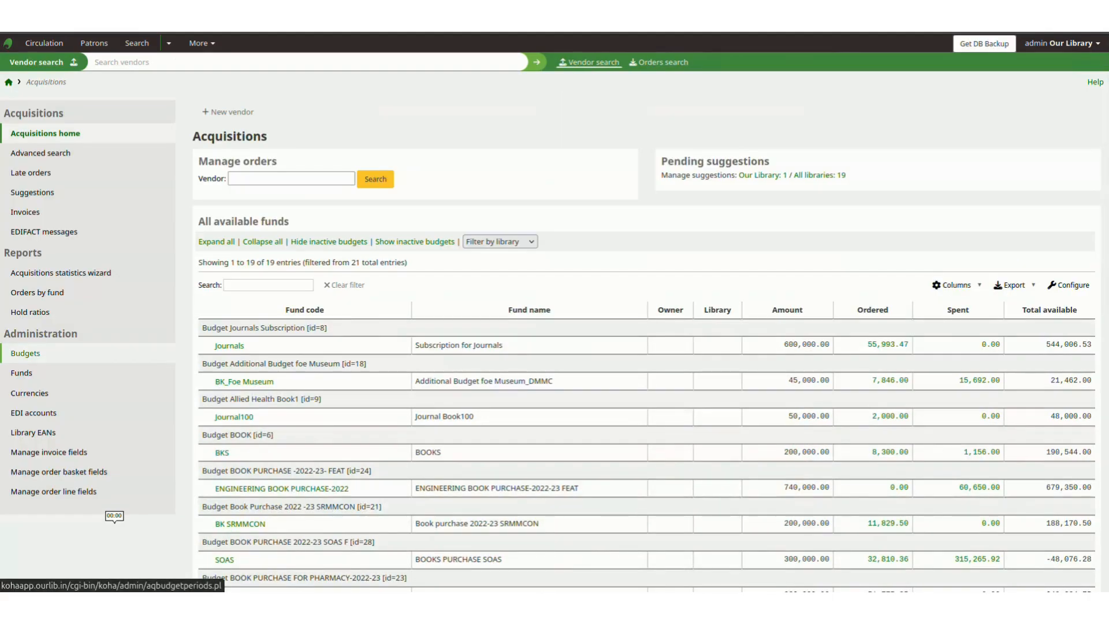
{"action": "left_click", "coordinate": [25, 353]}
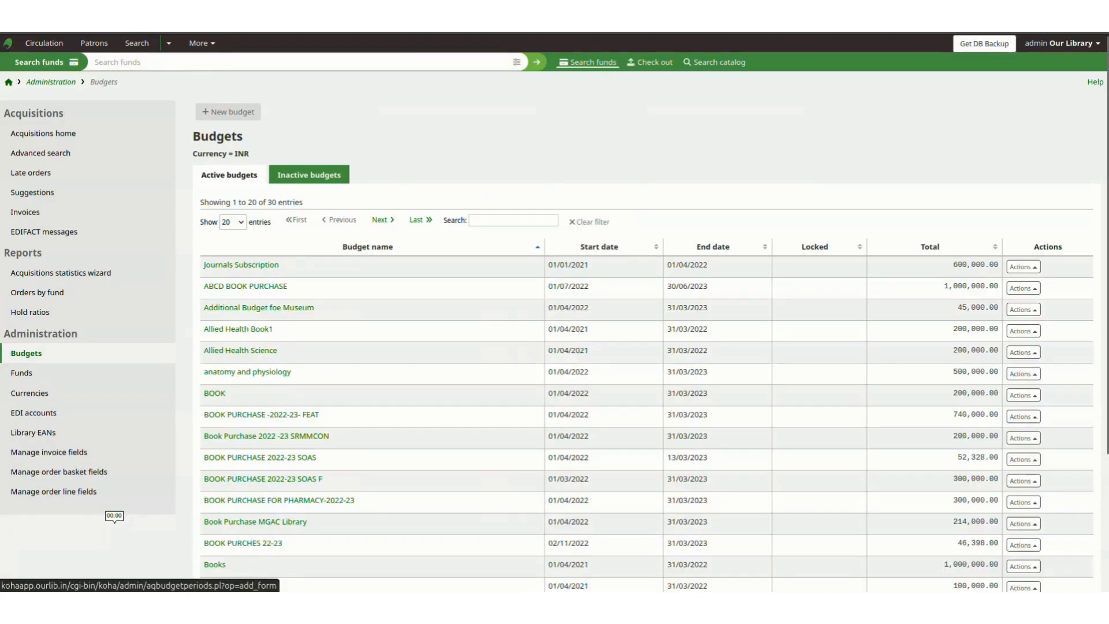
{"action": "left_click", "coordinate": [228, 112]}
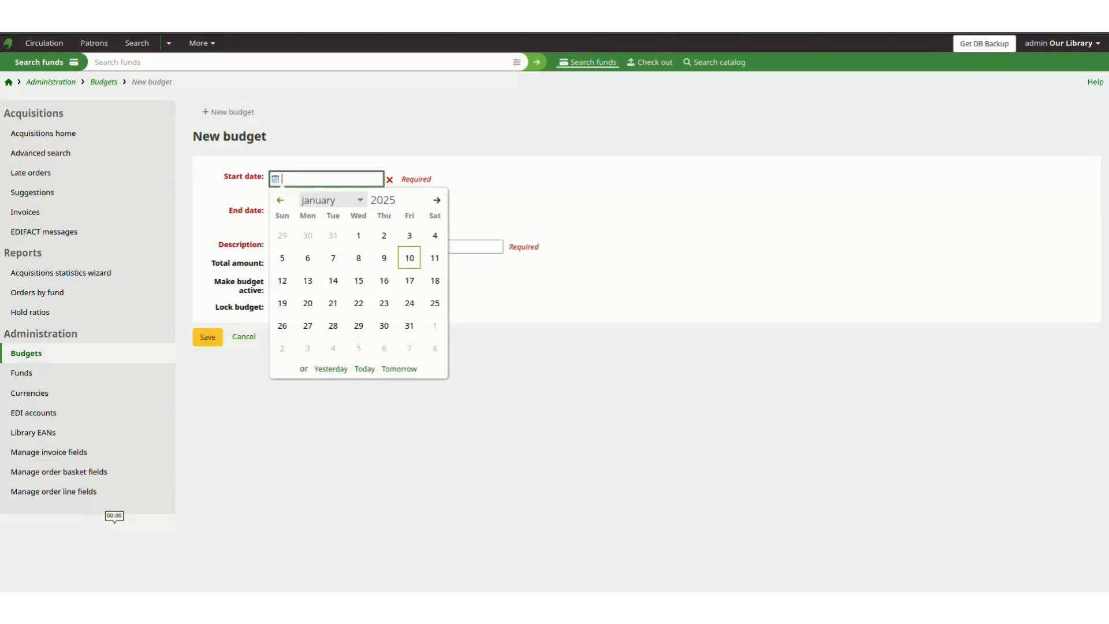
{"action": "left_click", "coordinate": [410, 258]}
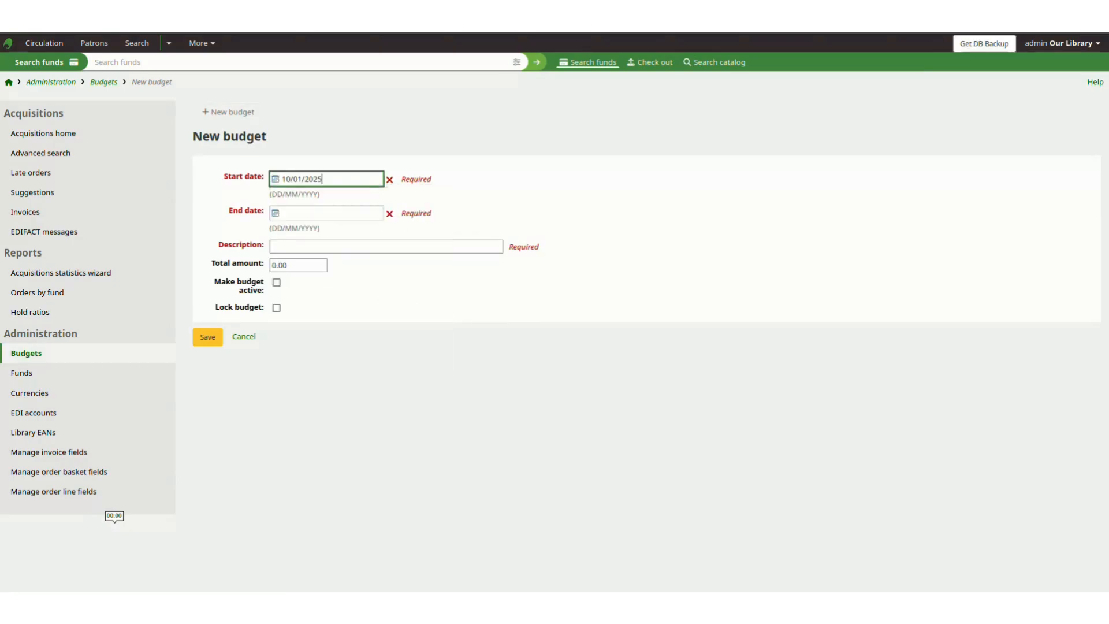
{"action": "left_click", "coordinate": [327, 213]}
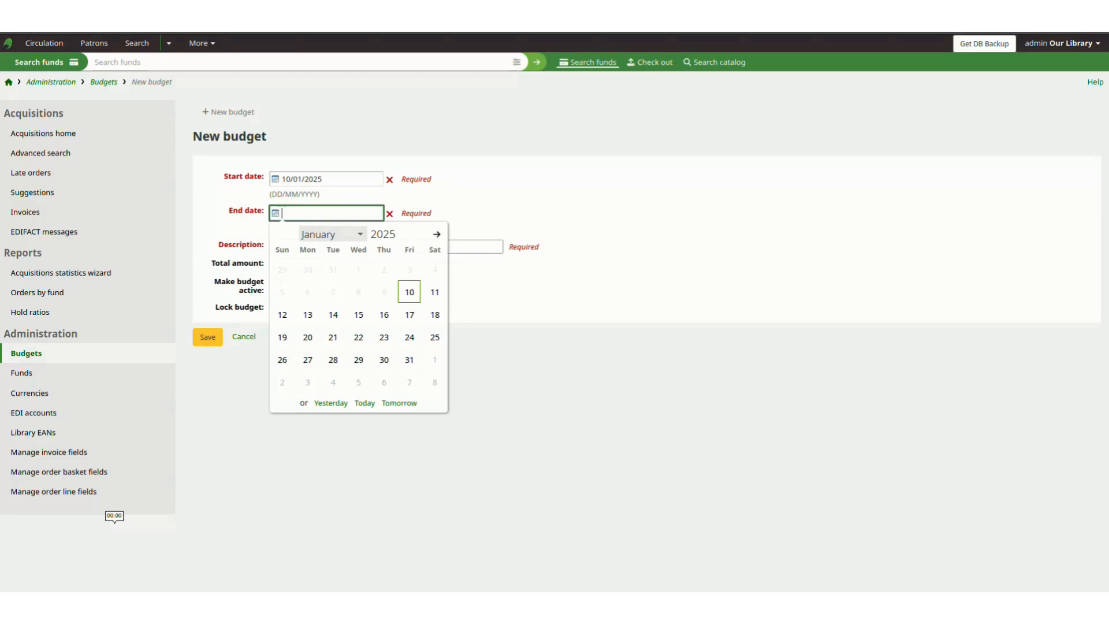
{"action": "left_click", "coordinate": [405, 231]}
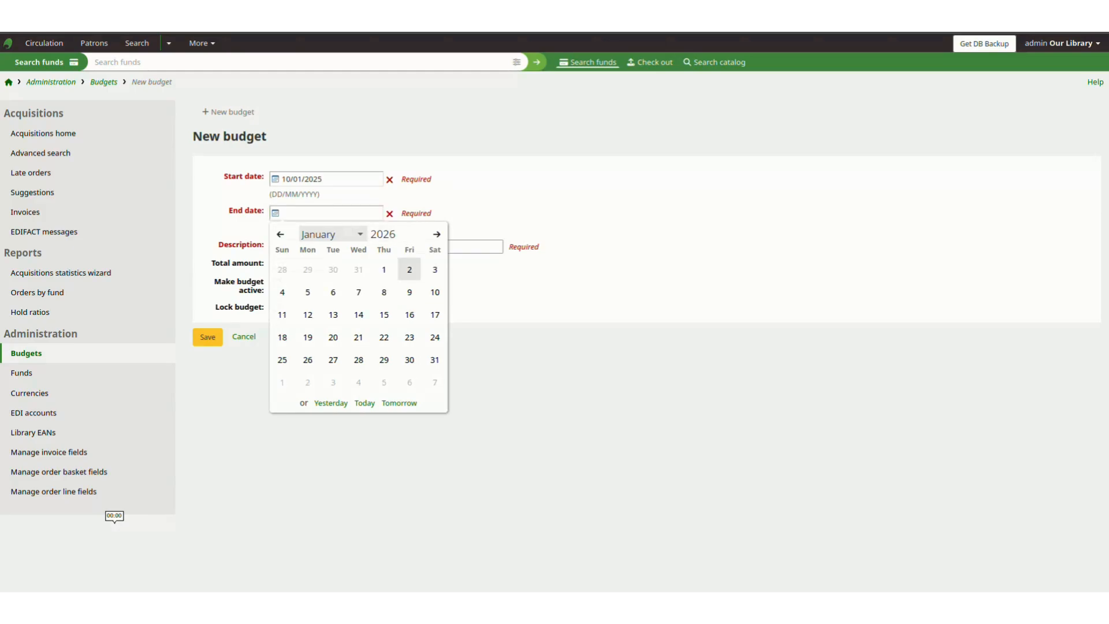
{"action": "left_click", "coordinate": [409, 270]}
- Describe the budget as "Annual budget", set its total amount to 200000.00, make it active and save it
{"action": "type", "text": "Annual budget"}
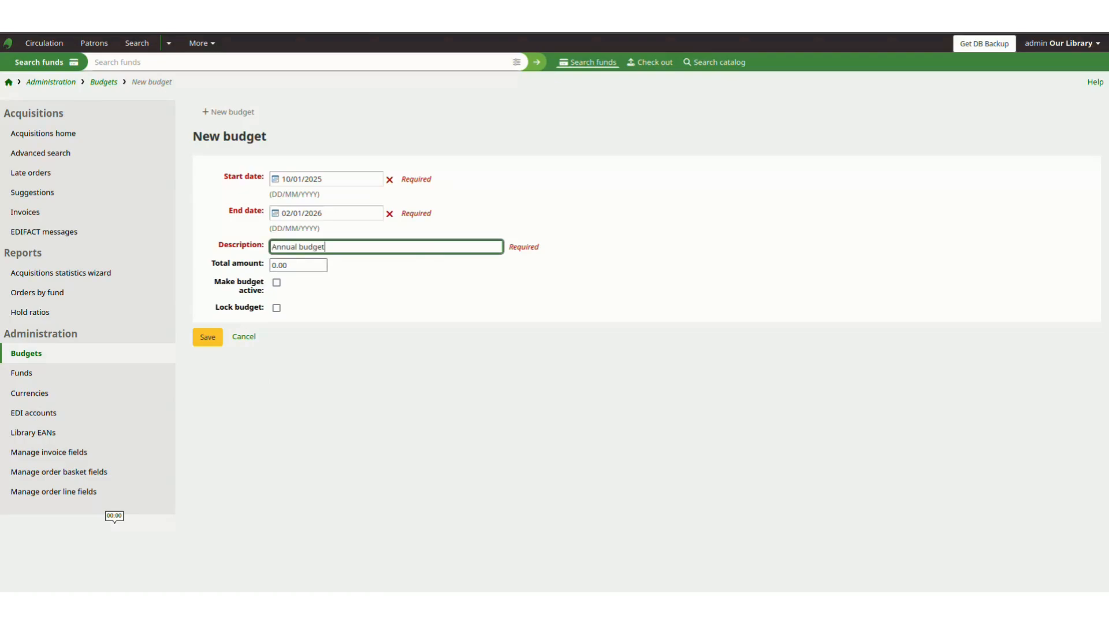
{"action": "key", "text": "Tab"}
{"action": "left_click", "coordinate": [272, 265]}
{"action": "type", "text": "20000"}
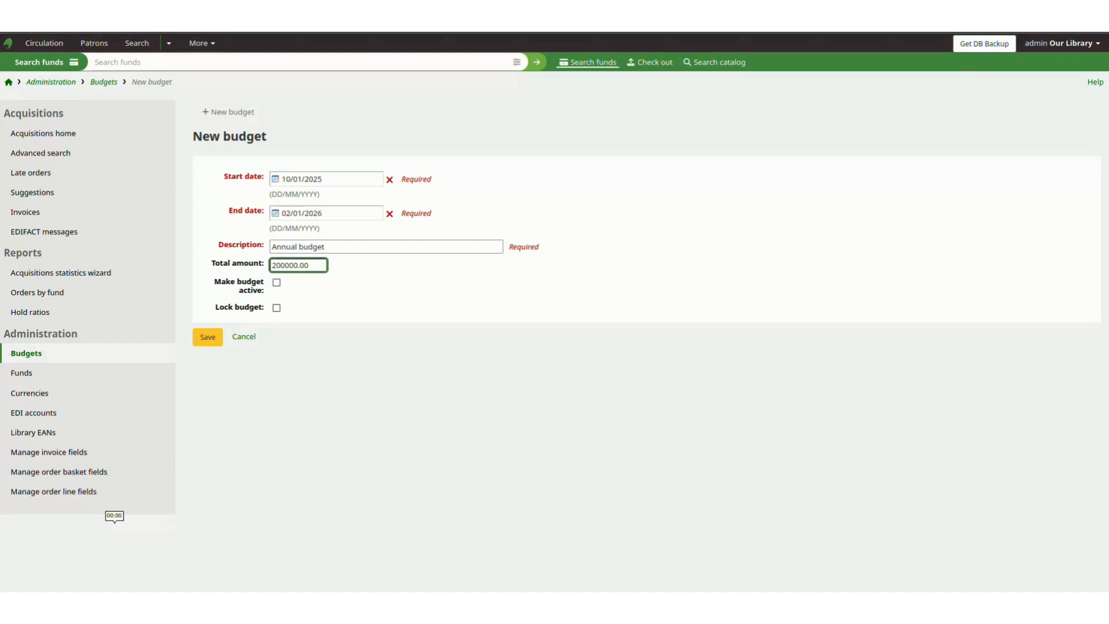
{"action": "key", "text": "Tab"}
{"action": "key", "text": "space"}
{"action": "key", "text": "Tab"}
{"action": "key", "text": "Tab"}
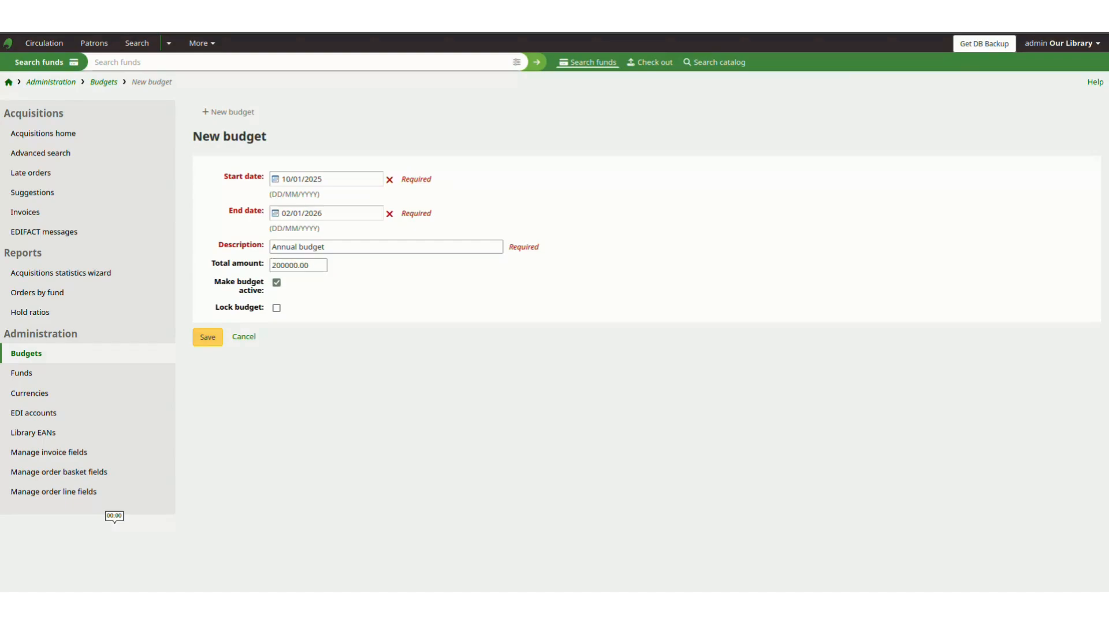
{"action": "key", "text": "Return"}
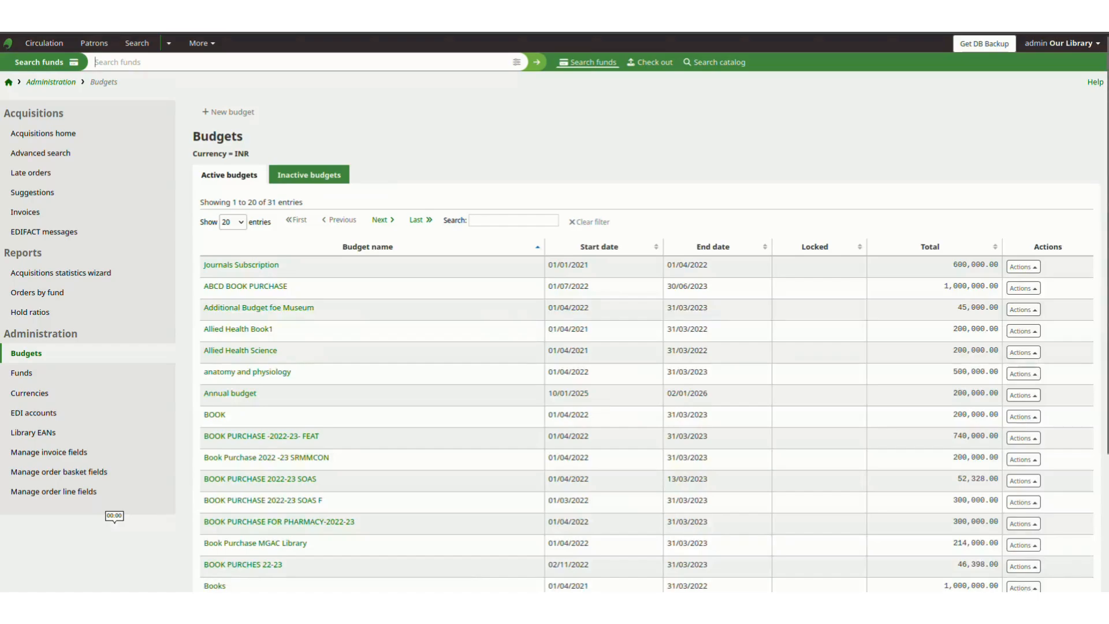
- Filter the active budgets by "ann" and start adding a fund to Annual budget
{"action": "left_click", "coordinate": [514, 220]}
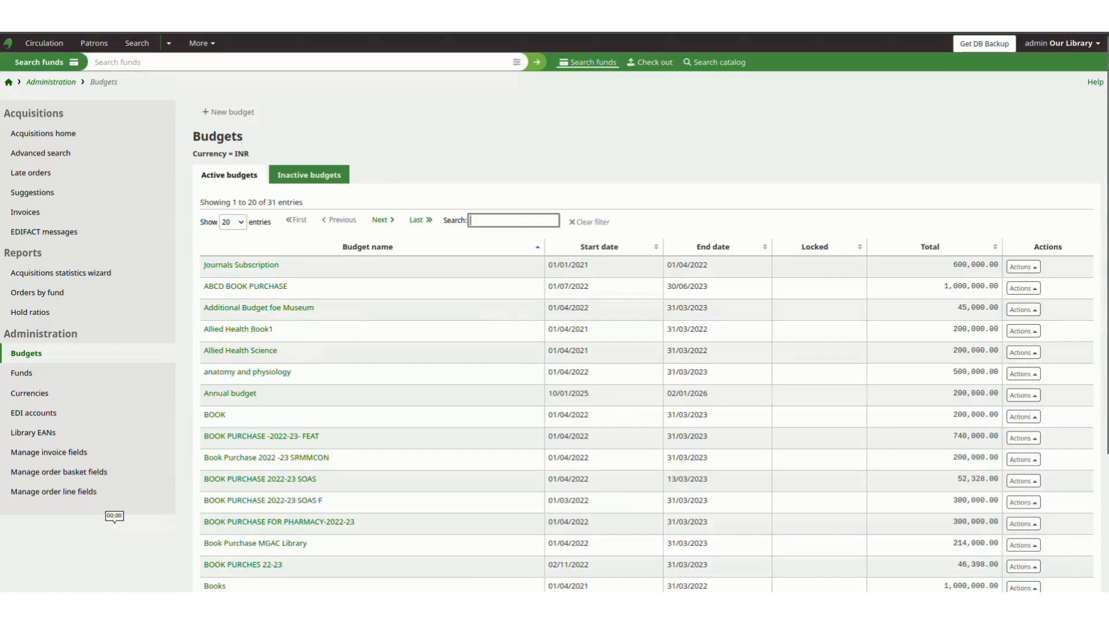
{"action": "type", "text": "annn"}
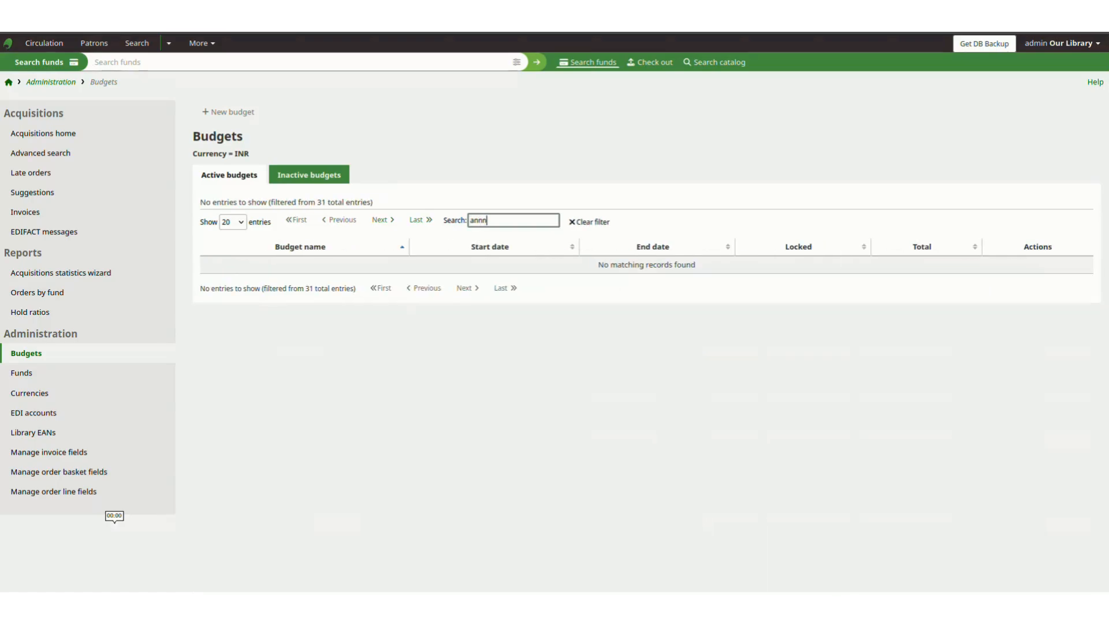
{"action": "key", "text": "BackSpace"}
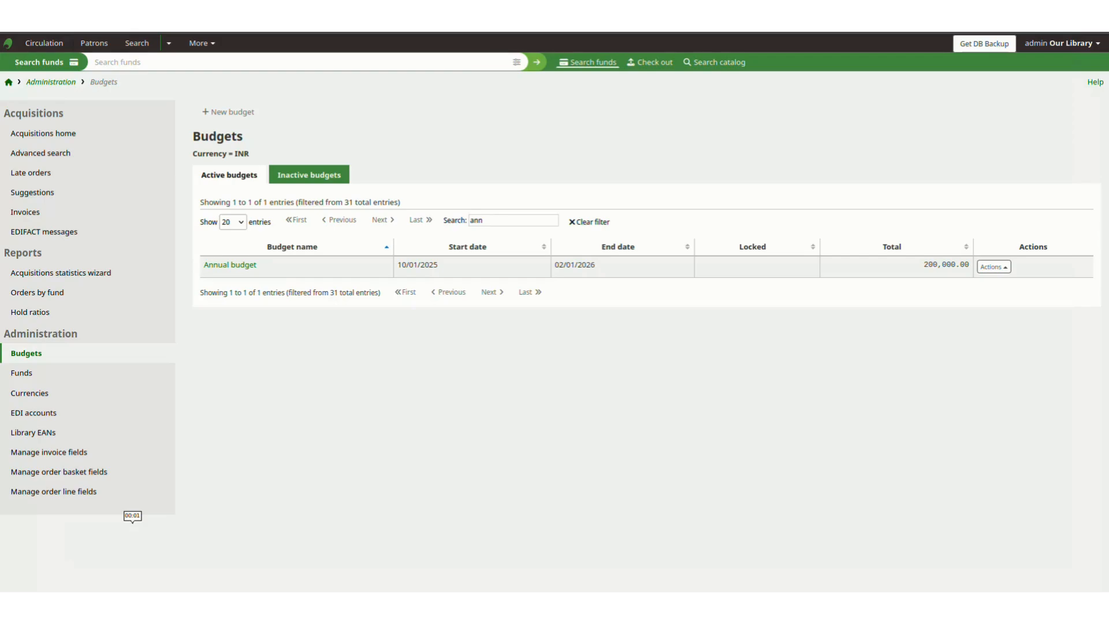
{"action": "left_click", "coordinate": [993, 266]}
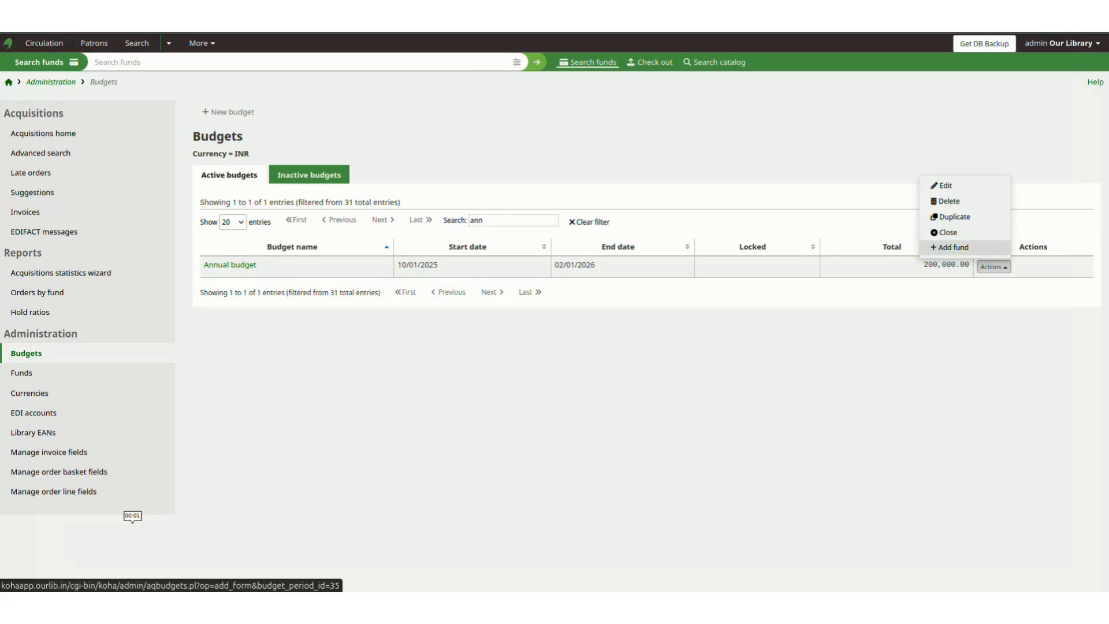
{"action": "left_click", "coordinate": [950, 247]}
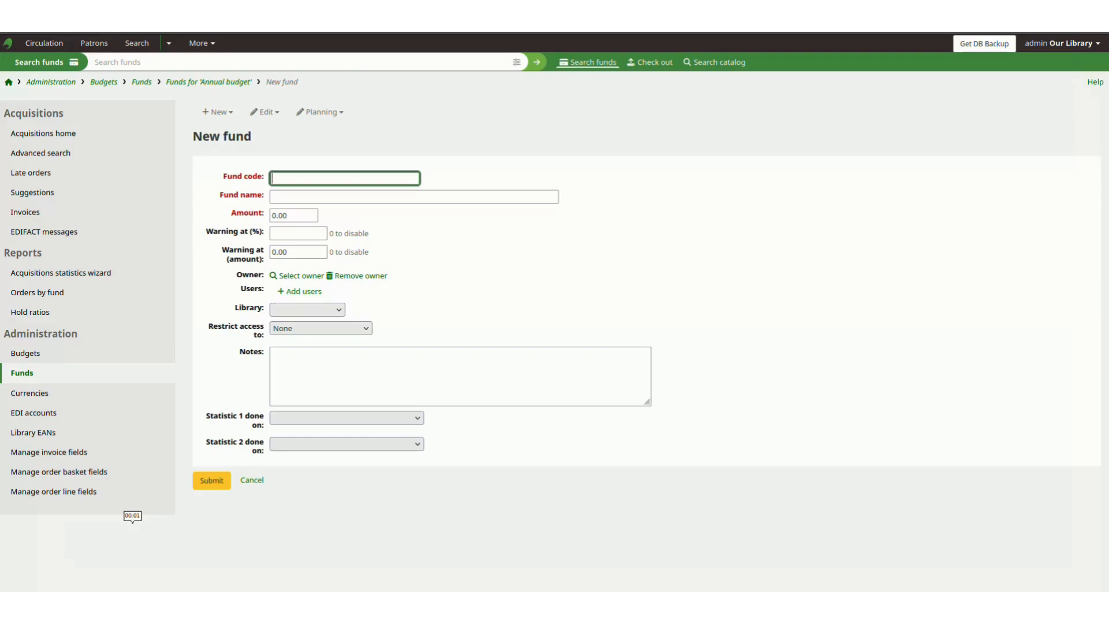
- Create the fund with code Sci, name Science, amount 50000.00 and a warning amount of 30000.00
{"action": "type", "text": "Sci"}
{"action": "key", "text": "Tab"}
{"action": "type", "text": "Science"}
{"action": "key", "text": "Tab"}
{"action": "type", "text": "5"}
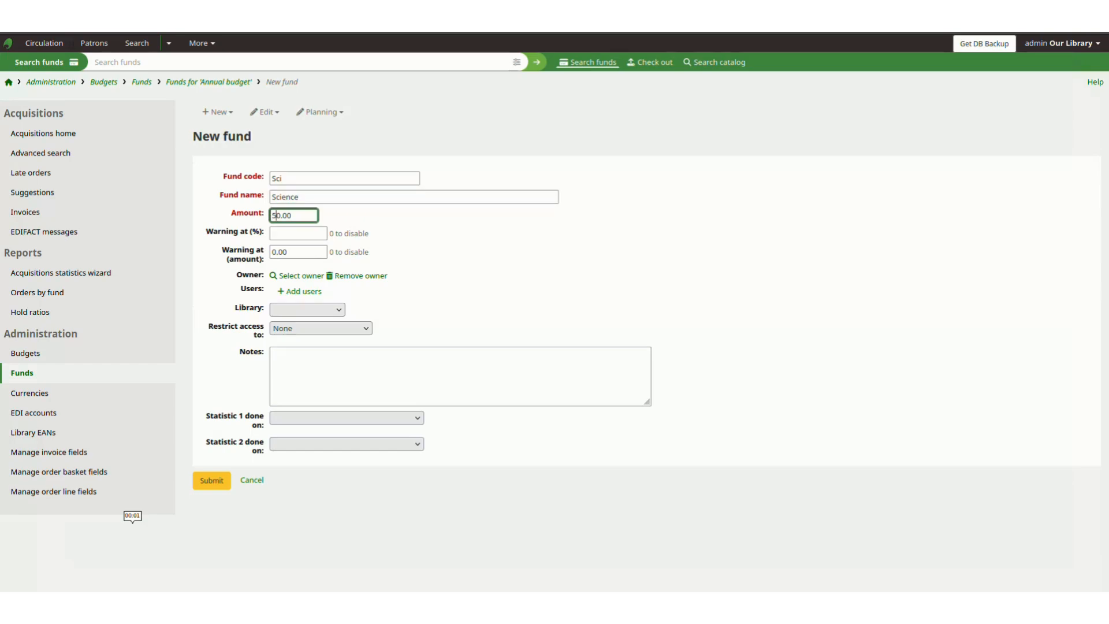
{"action": "type", "text": "000"}
{"action": "left_click", "coordinate": [272, 252]}
{"action": "type", "text": "3000"}
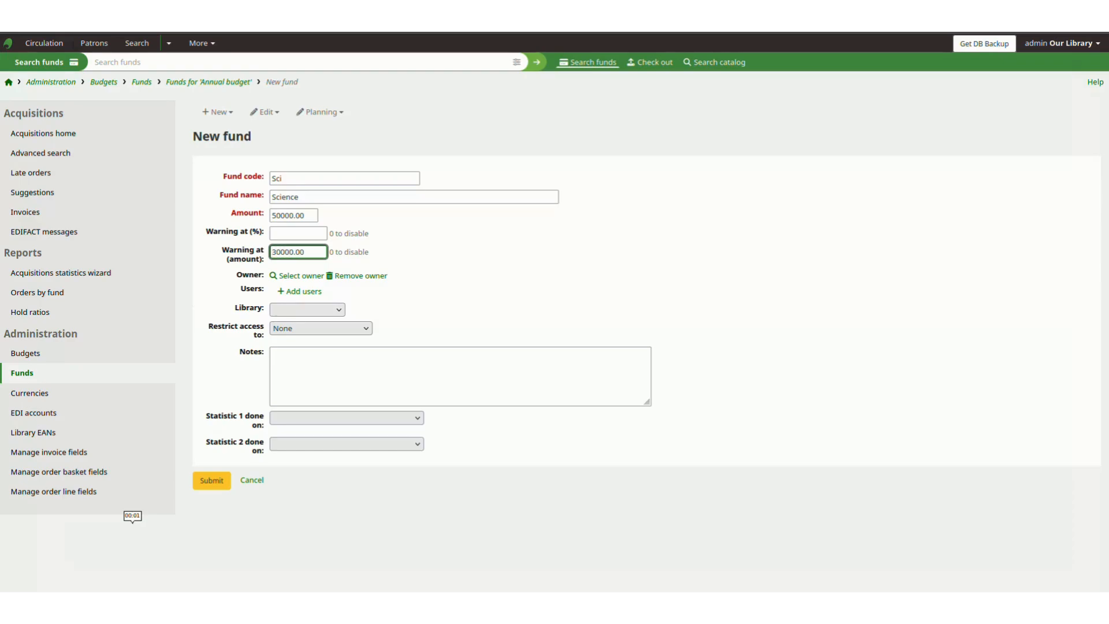
{"action": "left_click", "coordinate": [211, 480]}
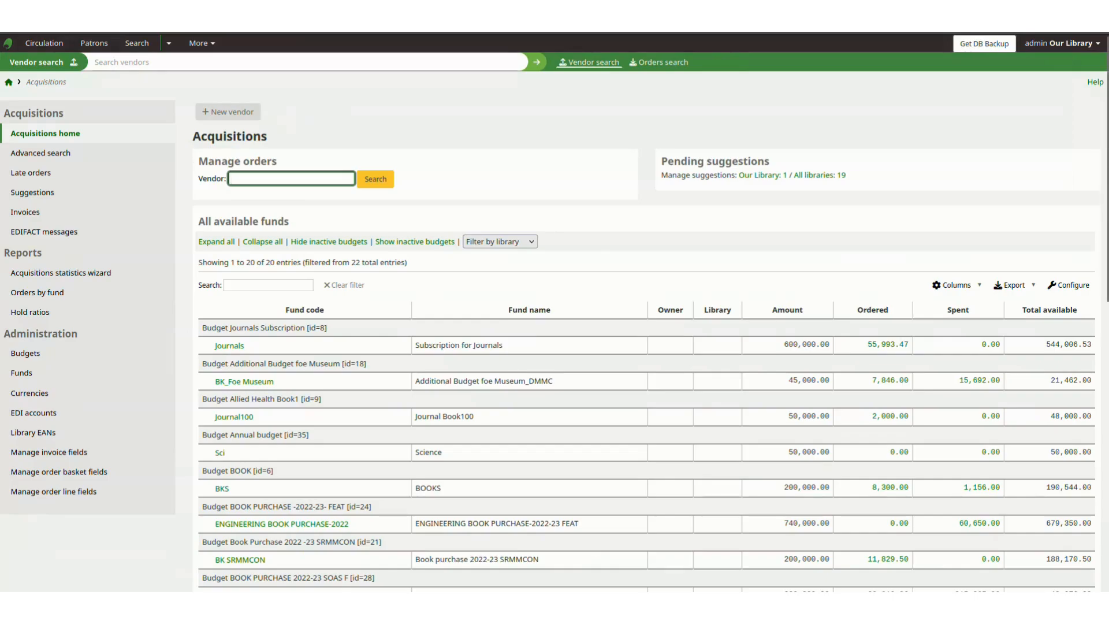
- Add a new vendor named "Technology book shop" and fill in its postal address
{"action": "left_click", "coordinate": [228, 112]}
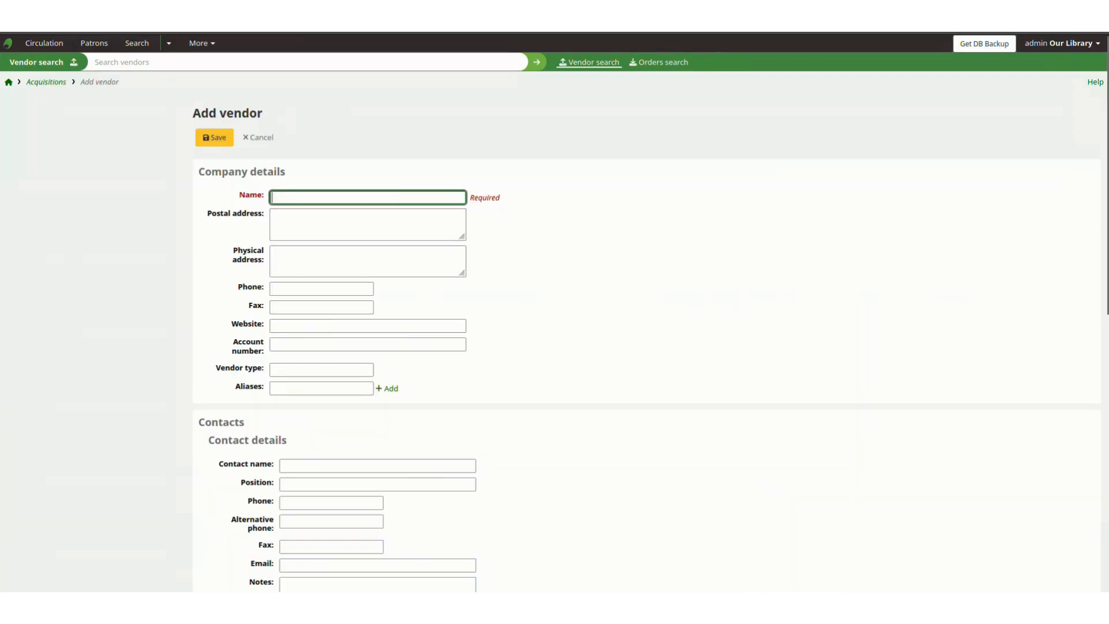
{"action": "type", "text": "Technology book shop"}
{"action": "key", "text": "Tab"}
{"action": "type", "text": "Sadas"}
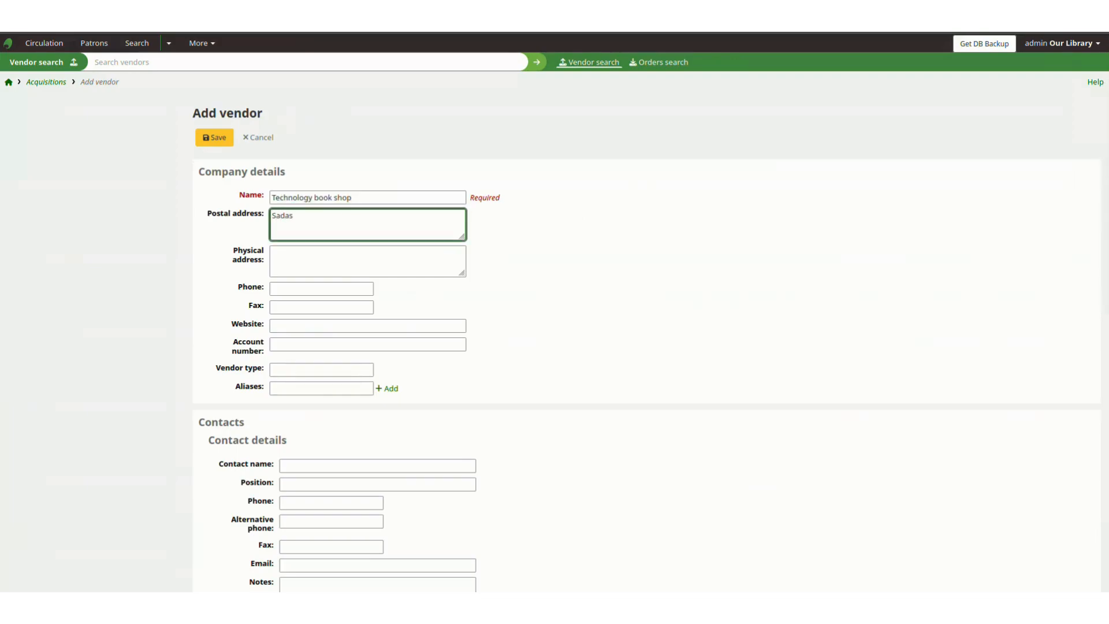
{"action": "type", "text": "hivpeth, Pune"}
{"action": "scroll", "coordinate": [555, 312], "scroll_direction": "down", "scroll_amount": 7}
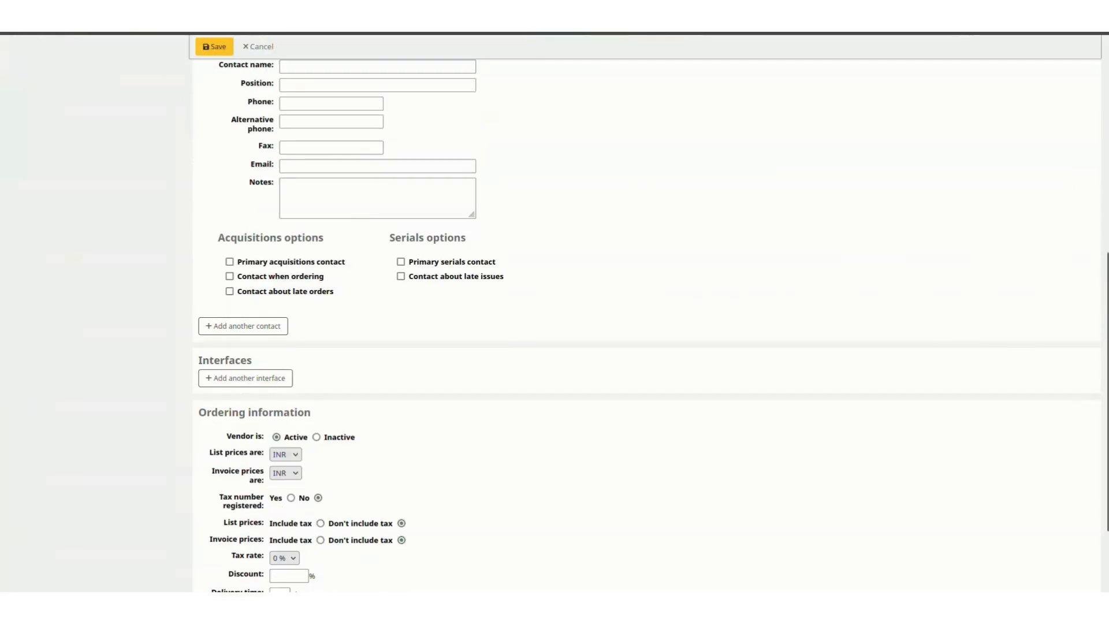
{"action": "scroll", "coordinate": [554, 311], "scroll_direction": "down", "scroll_amount": 2}
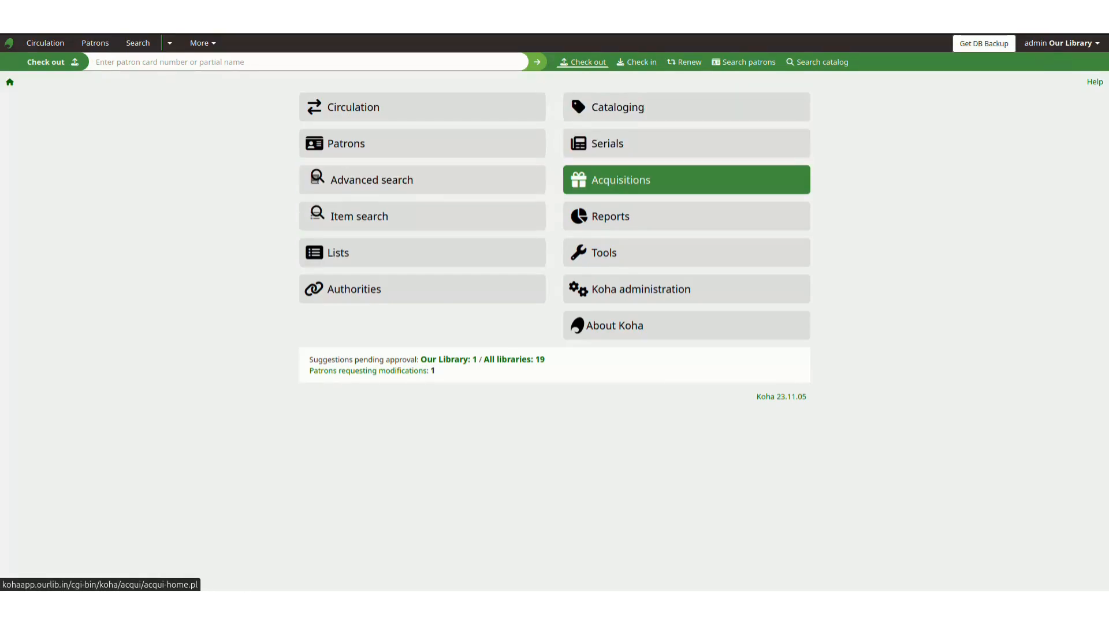
- Search for the vendor "technology book shop" in Acquisitions
{"action": "left_click", "coordinate": [664, 179]}
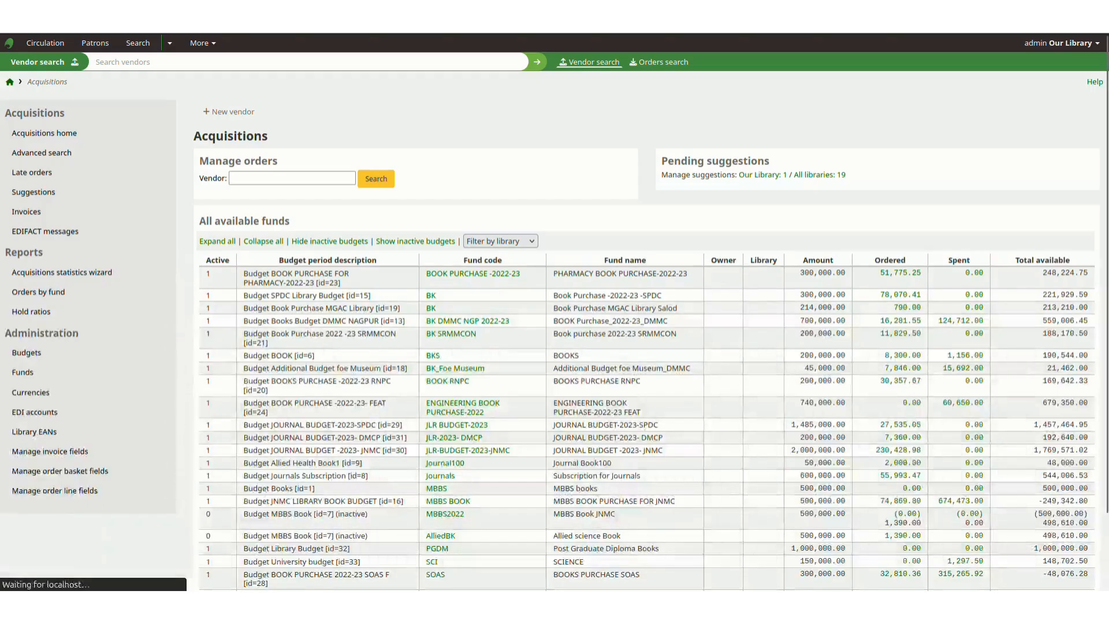
{"action": "type", "text": "tech"}
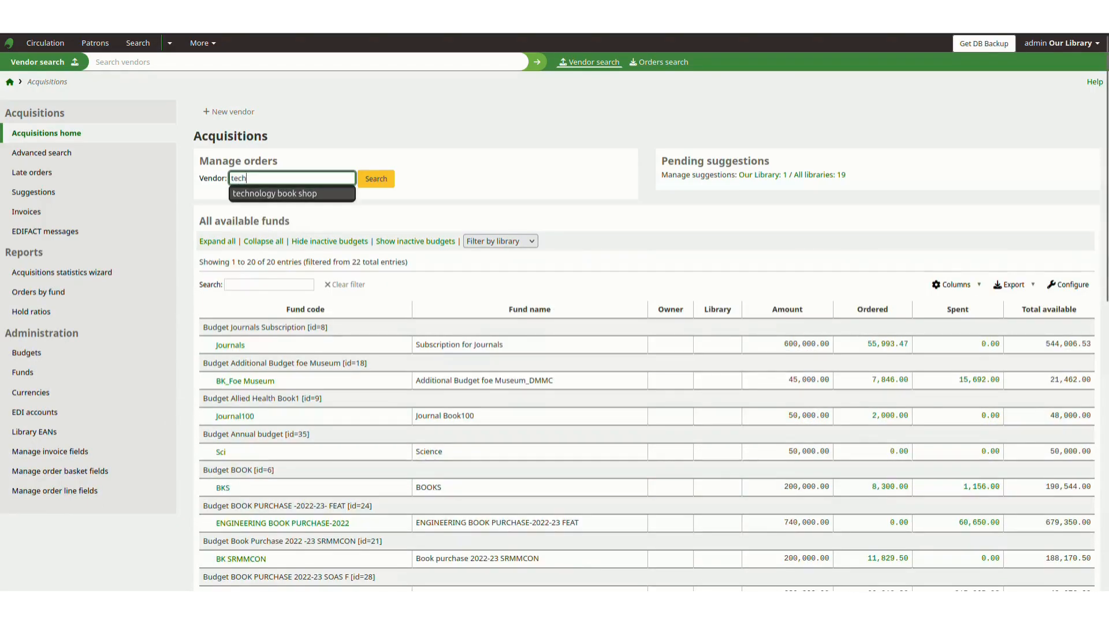
{"action": "key", "text": "Down"}
{"action": "key", "text": "Return"}
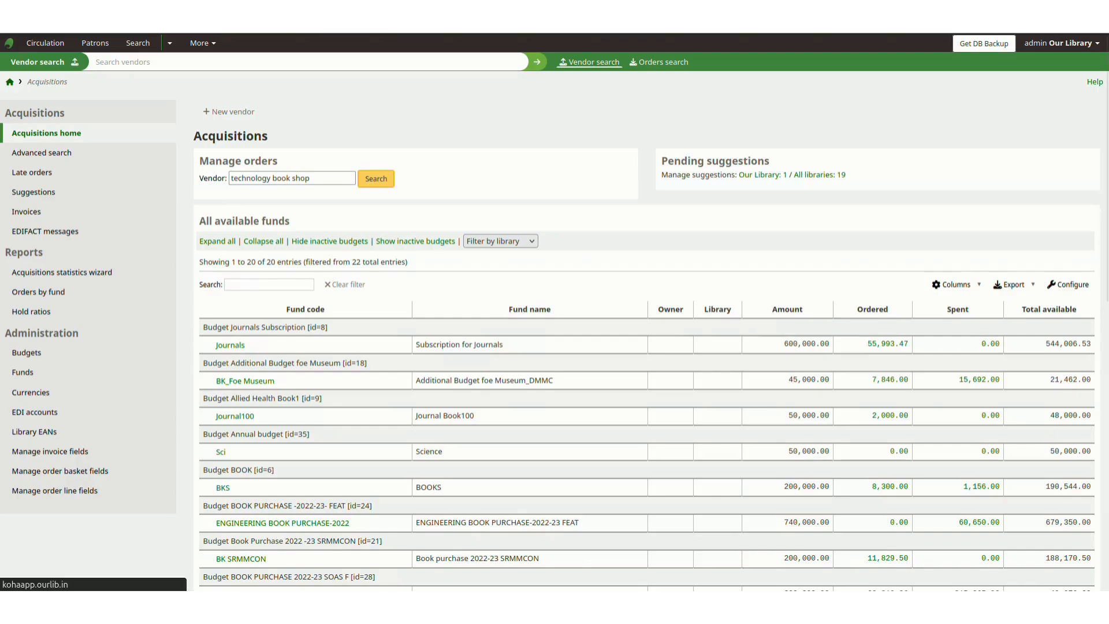
{"action": "key", "text": "Return"}
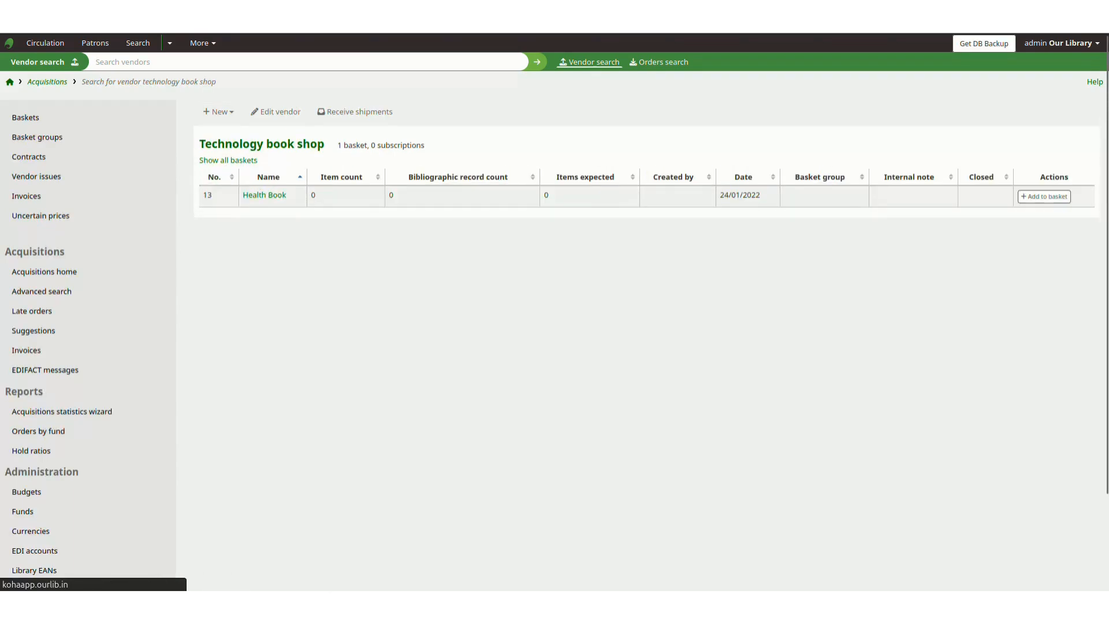
- Create a basket named 14 for Technology book shop and save it
{"action": "left_click", "coordinate": [1044, 196]}
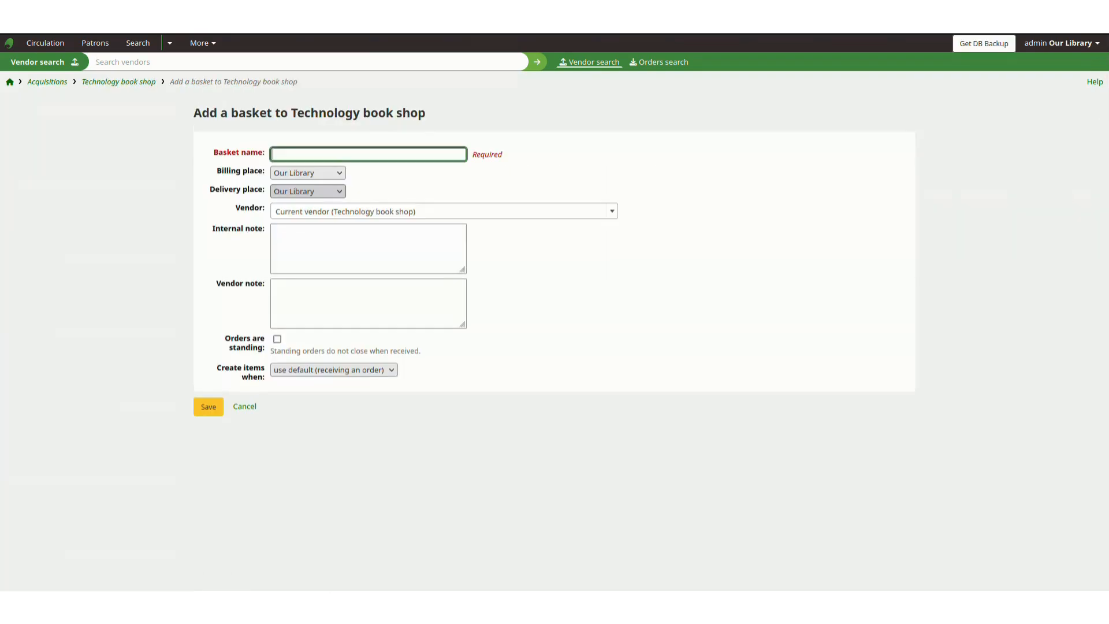
{"action": "key", "text": "Down"}
{"action": "type", "text": "14"}
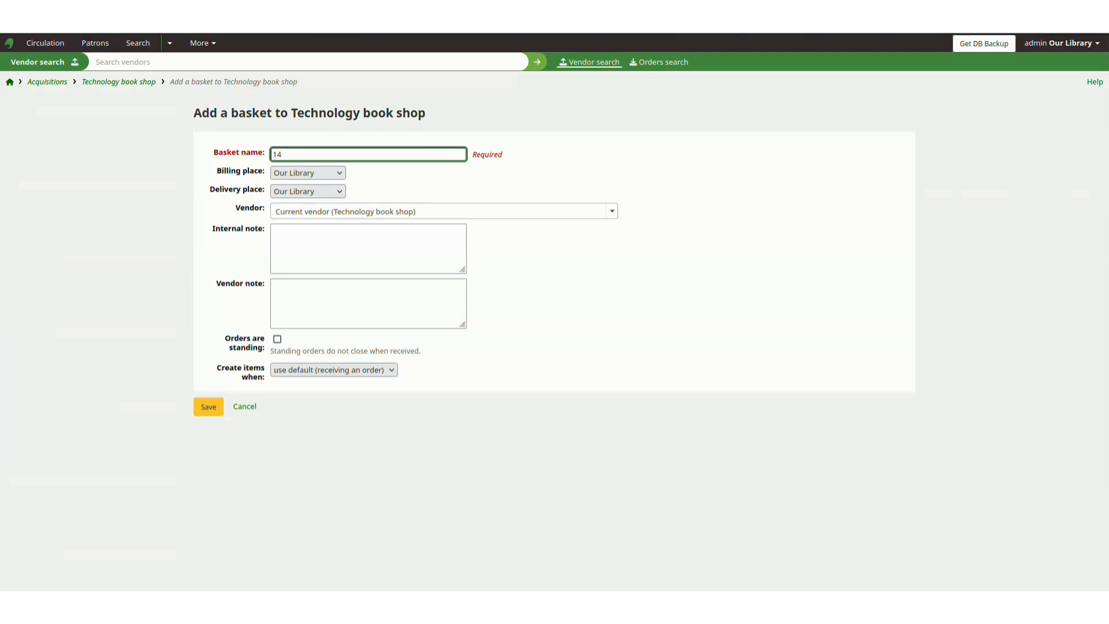
{"action": "left_click", "coordinate": [209, 406]}
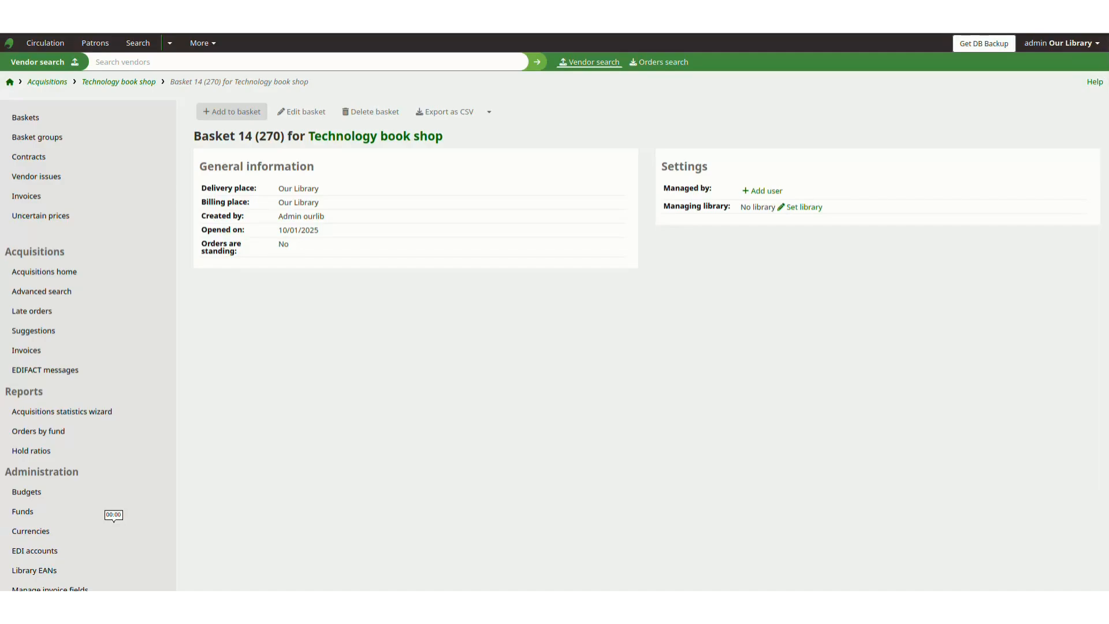
- Start a new order in basket 14 from a new, empty record
{"action": "left_click", "coordinate": [231, 111]}
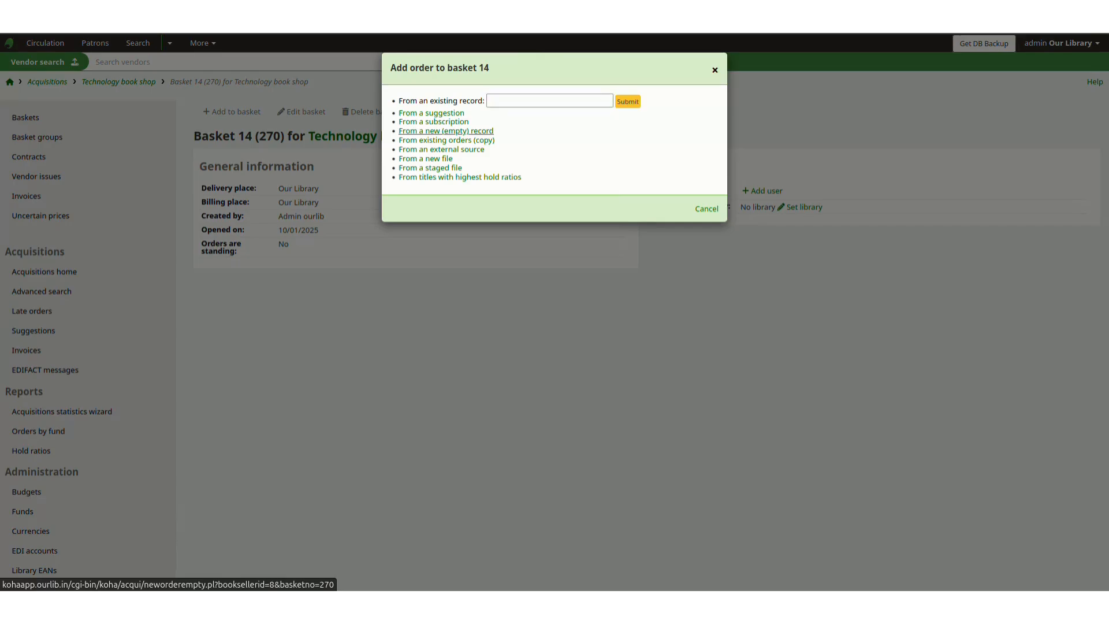
{"action": "left_click", "coordinate": [446, 130]}
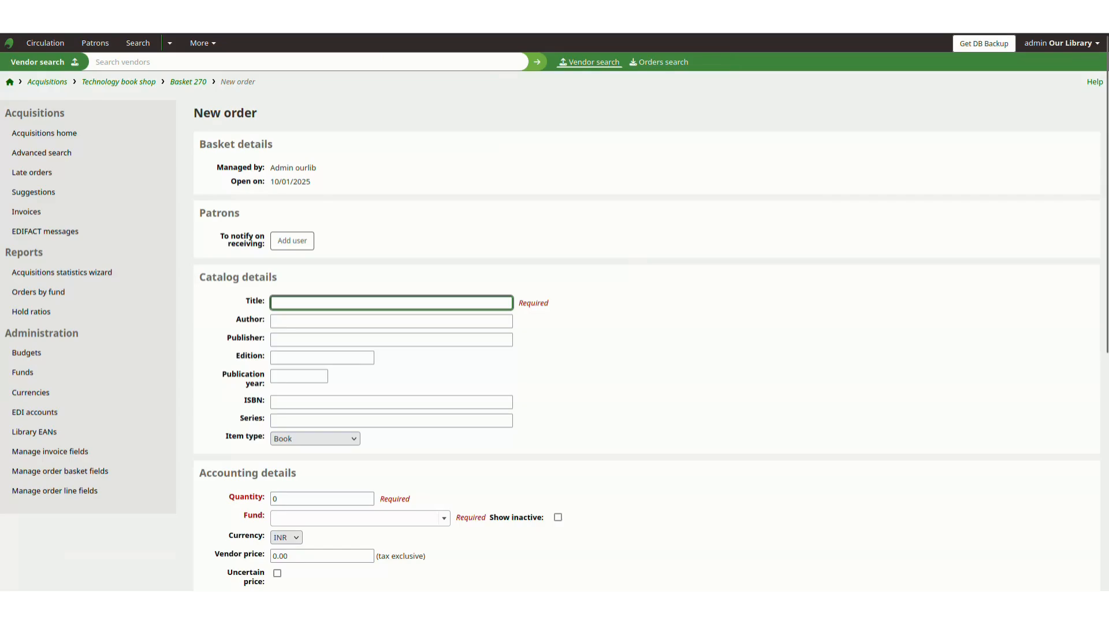
{"action": "scroll", "coordinate": [555, 312], "scroll_direction": "down", "scroll_amount": 7}
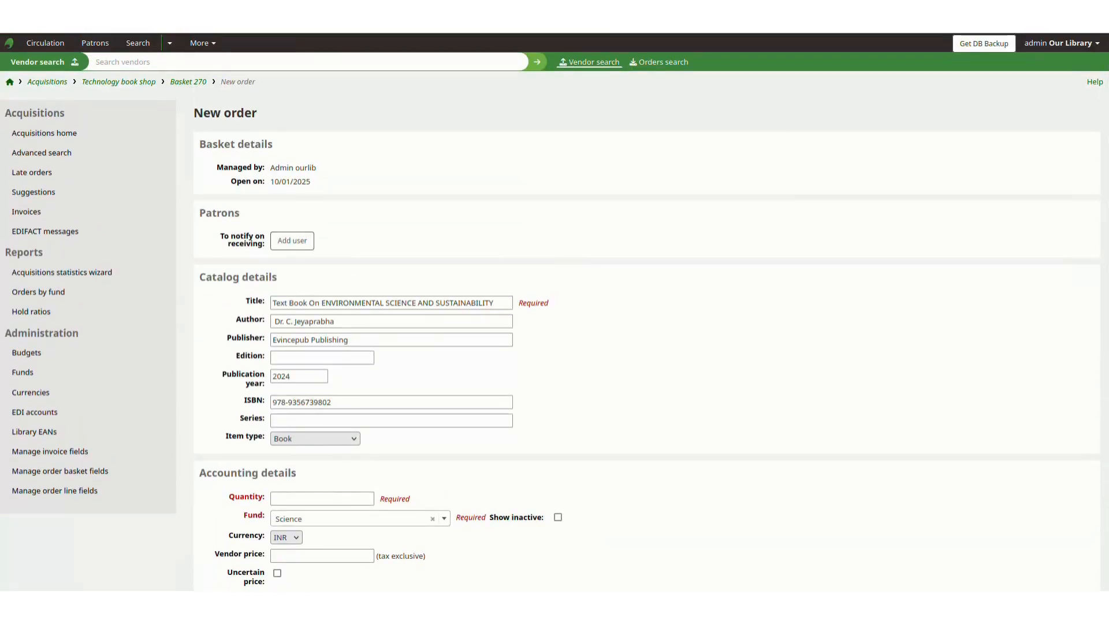
- Set the order's quantity to 10, vendor price to 399 and discount to 10%, and save the order
{"action": "left_click", "coordinate": [323, 499]}
{"action": "type", "text": "10"}
{"action": "left_click", "coordinate": [322, 555]}
{"action": "type", "text": "399"}
{"action": "scroll", "coordinate": [555, 311], "scroll_direction": "down", "scroll_amount": 5}
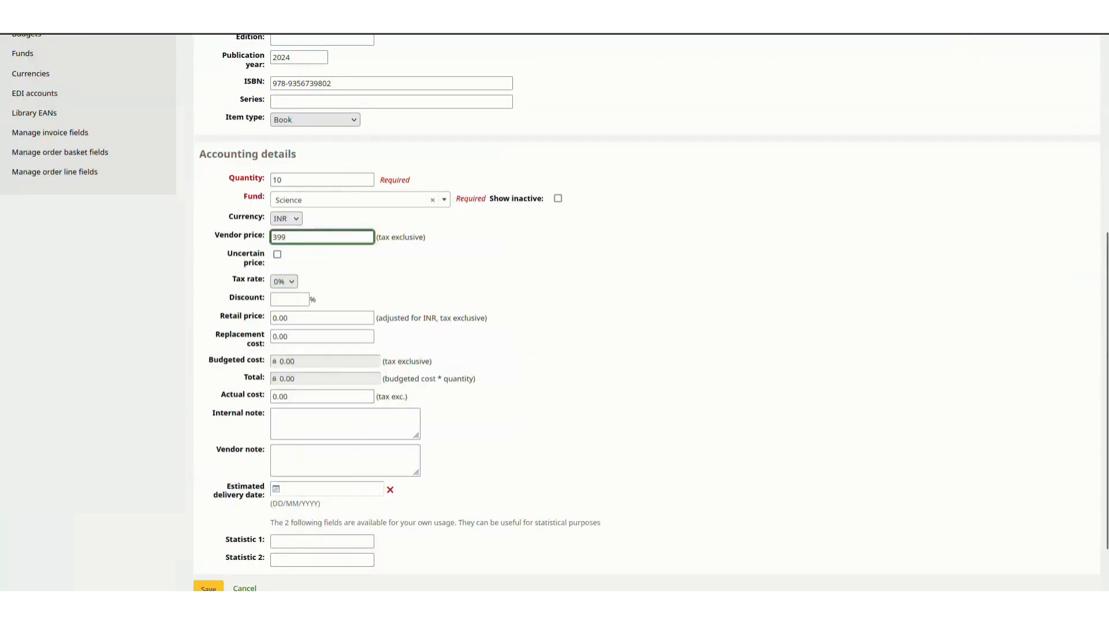
{"action": "left_click", "coordinate": [290, 300]}
{"action": "type", "text": "10"}
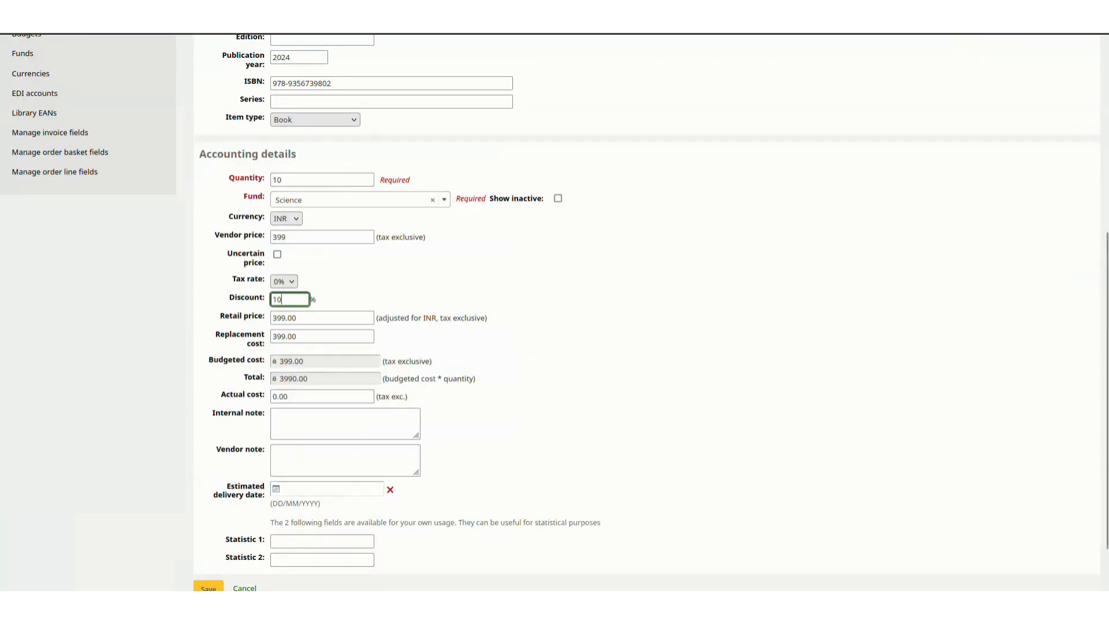
{"action": "scroll", "coordinate": [554, 312], "scroll_direction": "down", "scroll_amount": 1}
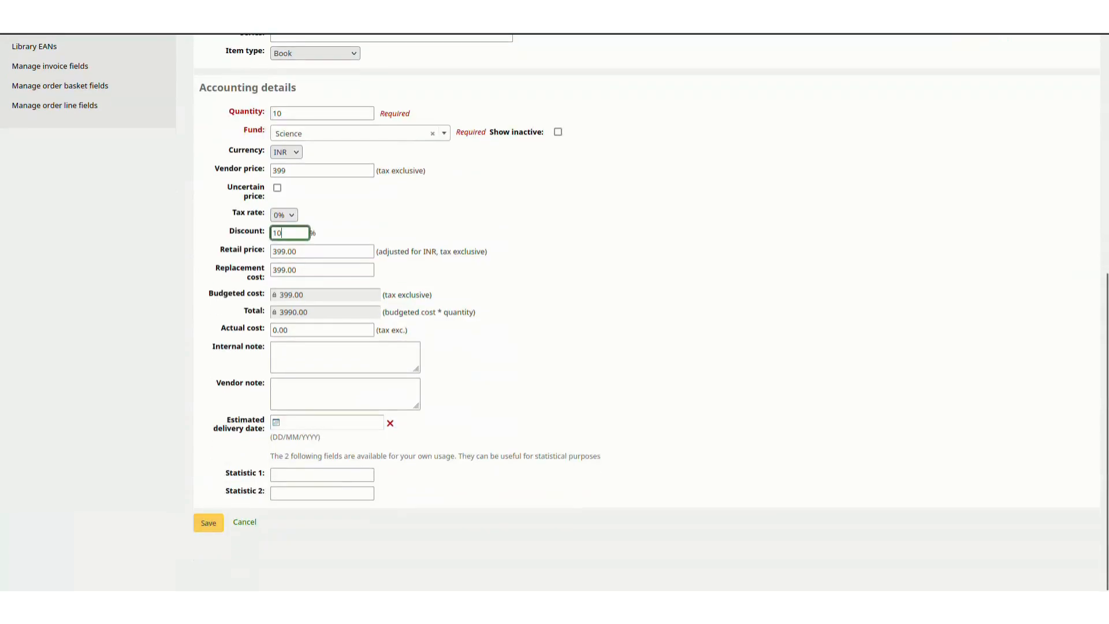
{"action": "left_click", "coordinate": [208, 522]}
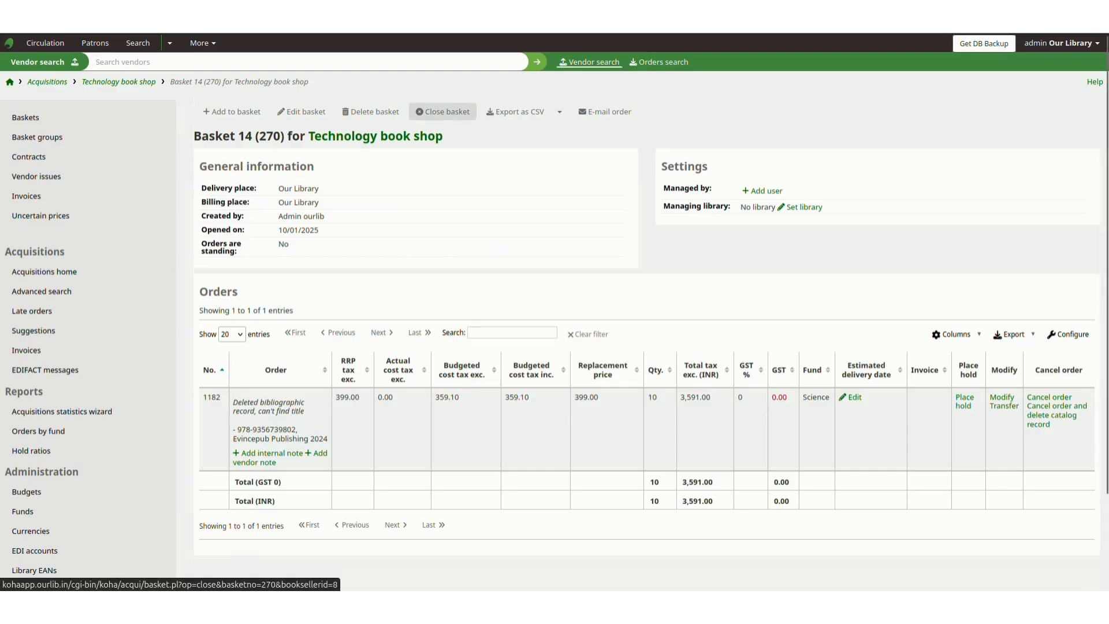
- Close basket 14 without attaching it to a new basket group
{"action": "left_click", "coordinate": [442, 111]}
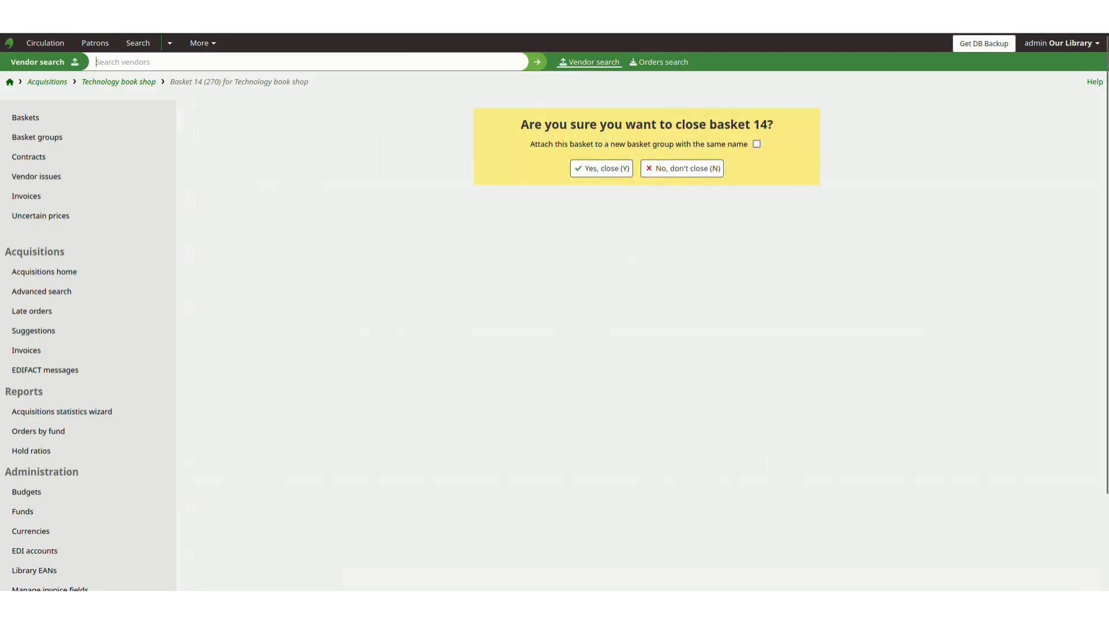
{"action": "key", "text": "y"}
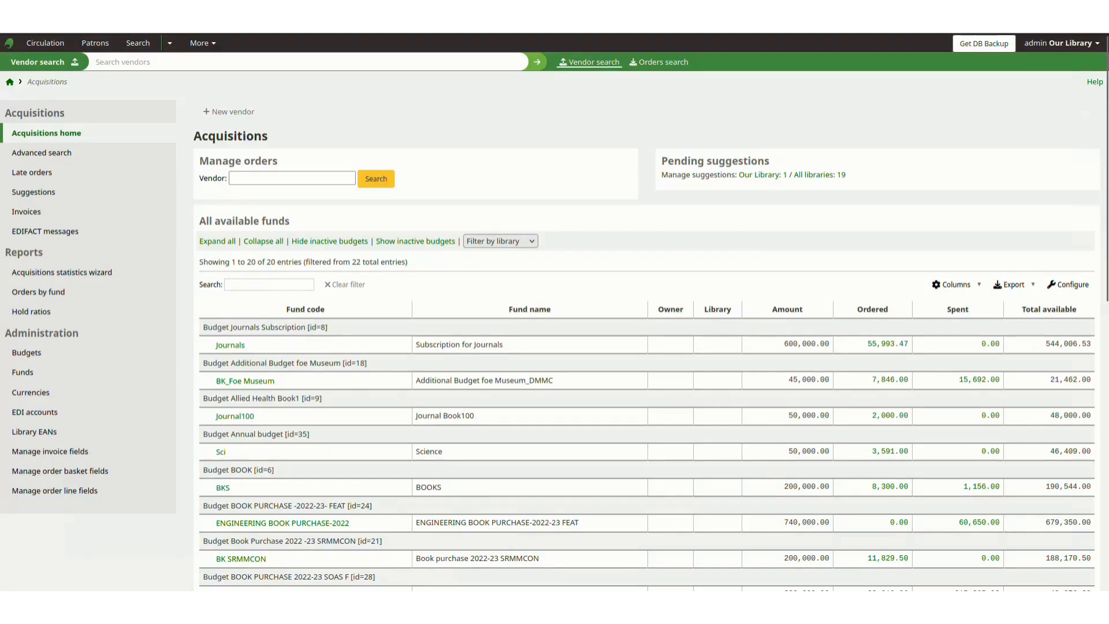
- Search for the vendor "technology book shop" from Acquisitions home
{"action": "left_click", "coordinate": [292, 178]}
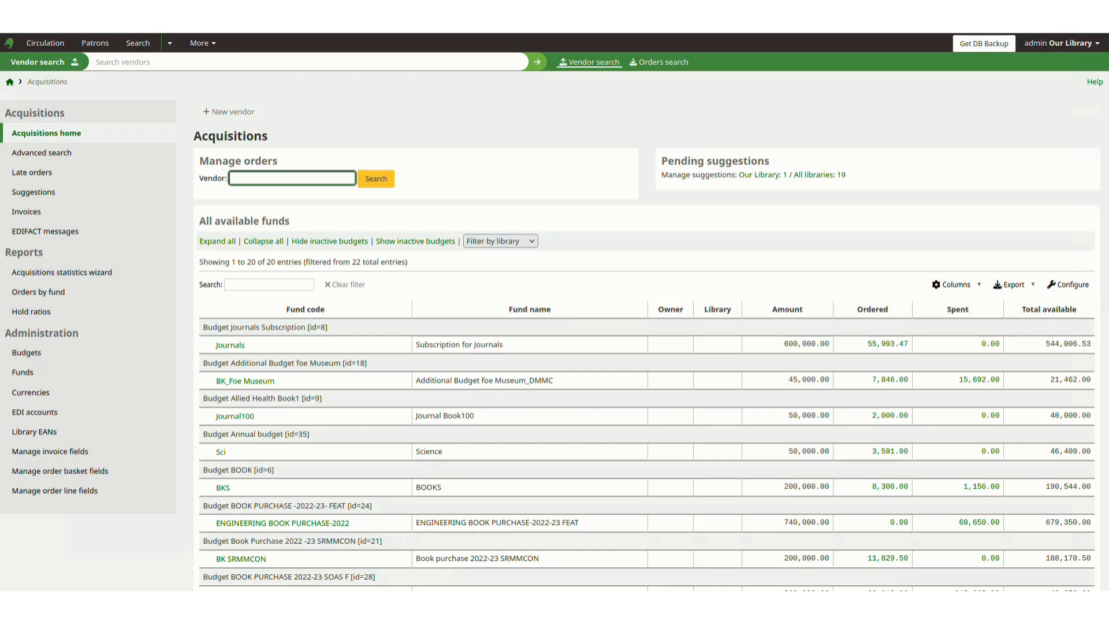
{"action": "type", "text": "t"}
{"action": "left_click", "coordinate": [275, 194]}
{"action": "left_click", "coordinate": [376, 179]}
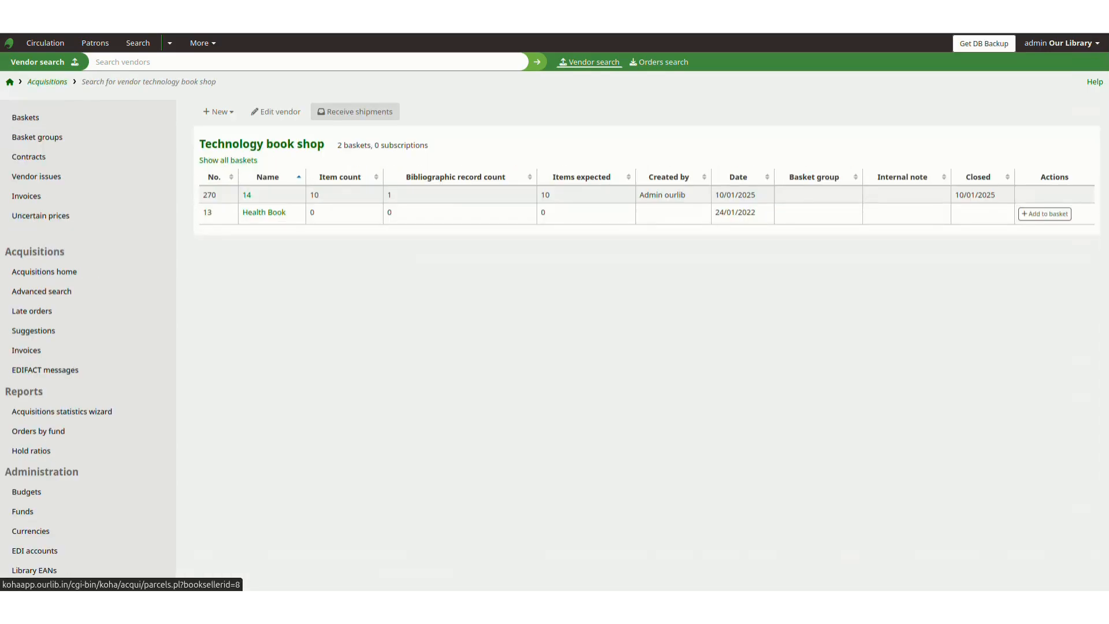
- Start receiving a shipment from Technology book shop with vendor invoice 14 and shipment date 10/01/2025
{"action": "left_click", "coordinate": [355, 111]}
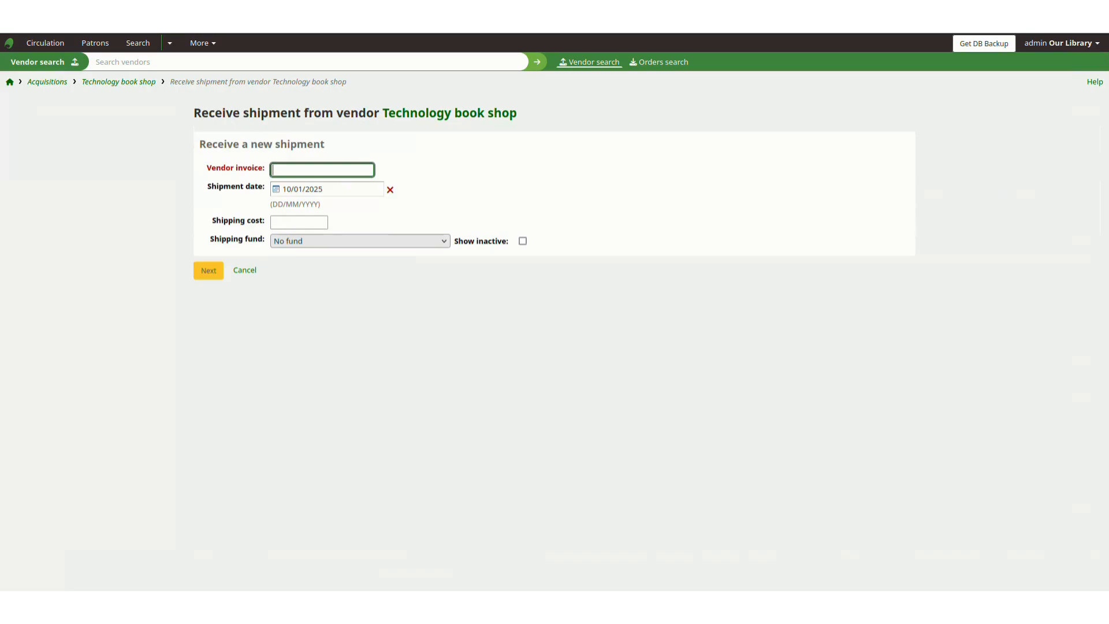
{"action": "type", "text": "14"}
{"action": "key", "text": "Return"}
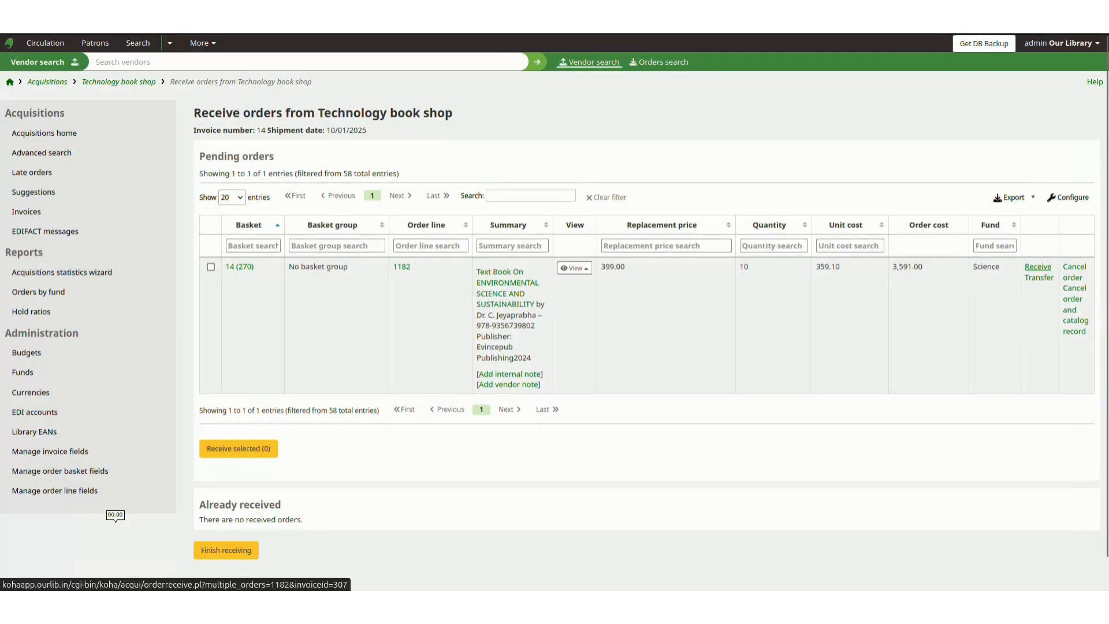
- Receive the Environmental Science and Sustainability textbook order, adding ten items with barcodes E0012 to E0021
{"action": "left_click", "coordinate": [1038, 266]}
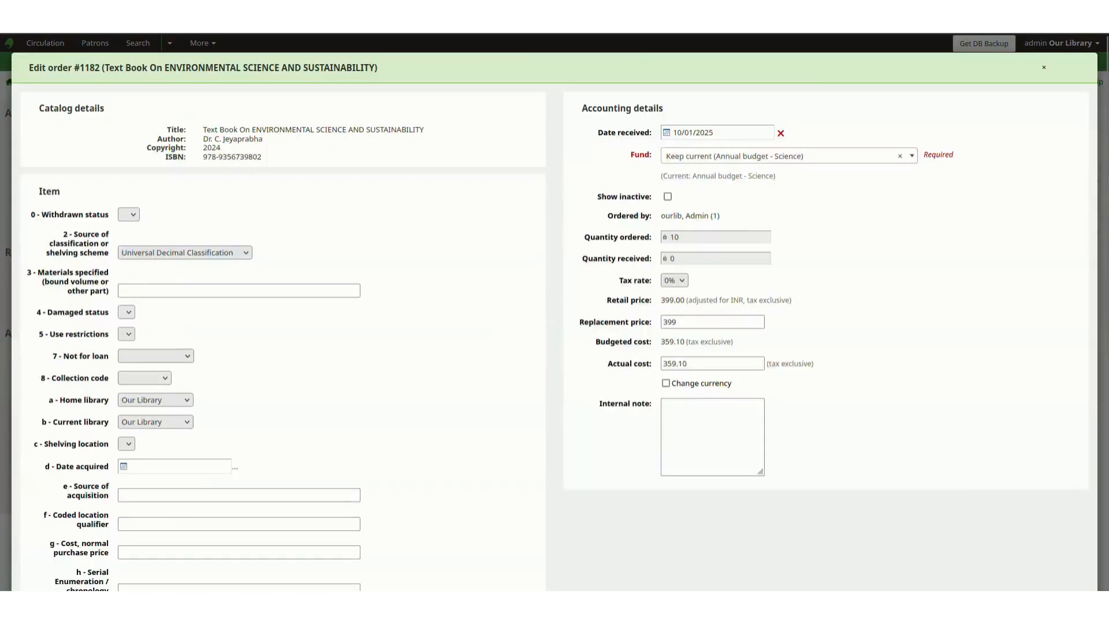
{"action": "scroll", "coordinate": [555, 312], "scroll_direction": "down", "scroll_amount": 7}
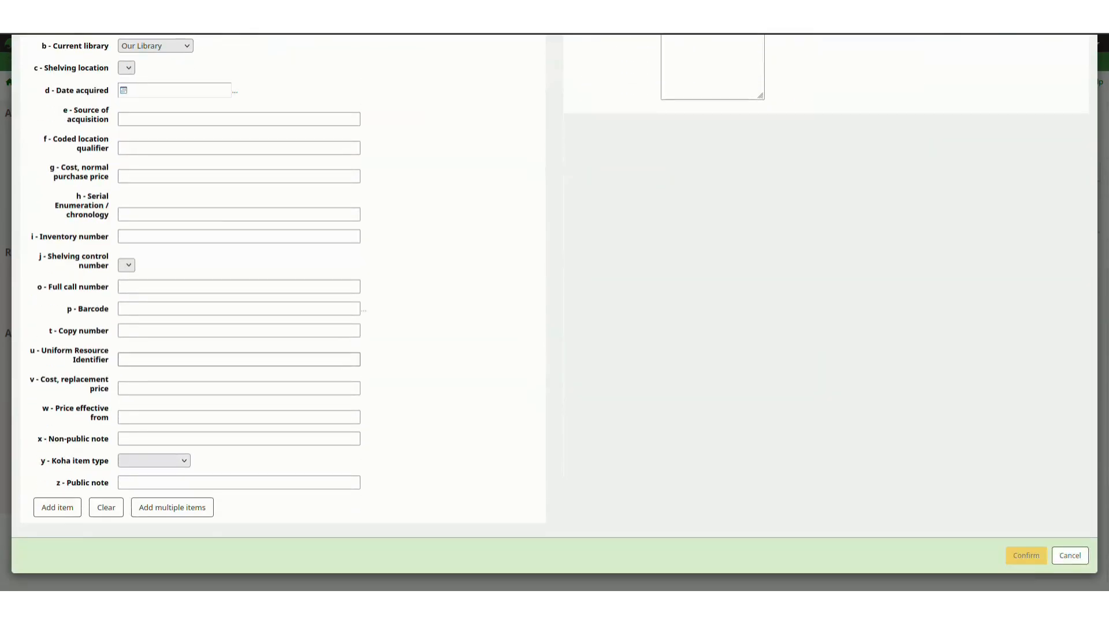
{"action": "left_click", "coordinate": [239, 308]}
{"action": "type", "text": "E0012"}
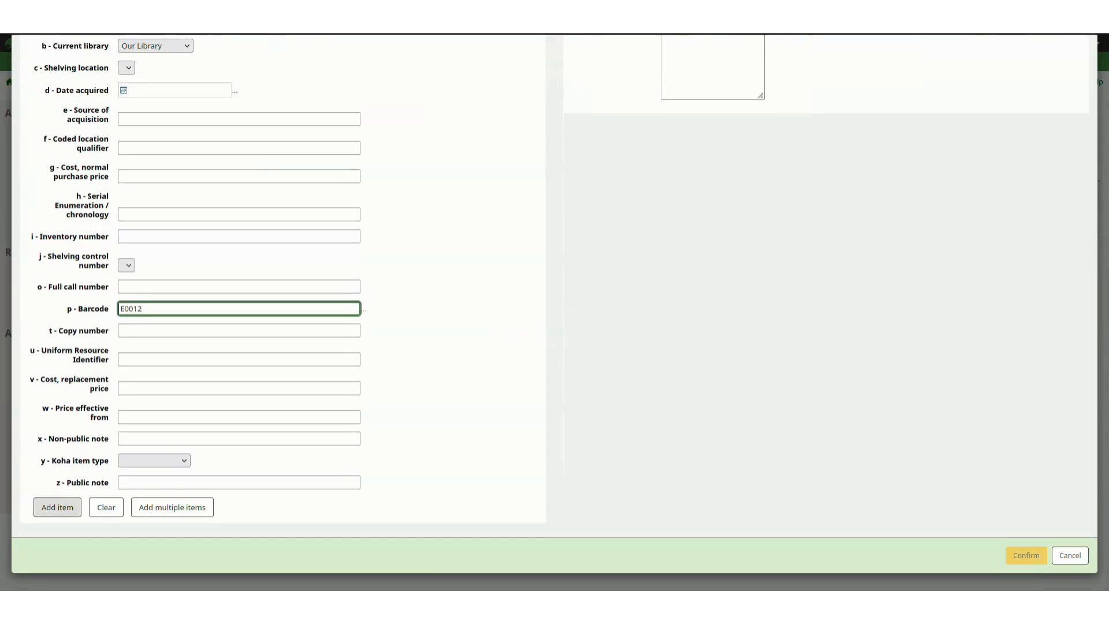
{"action": "left_click", "coordinate": [58, 507]}
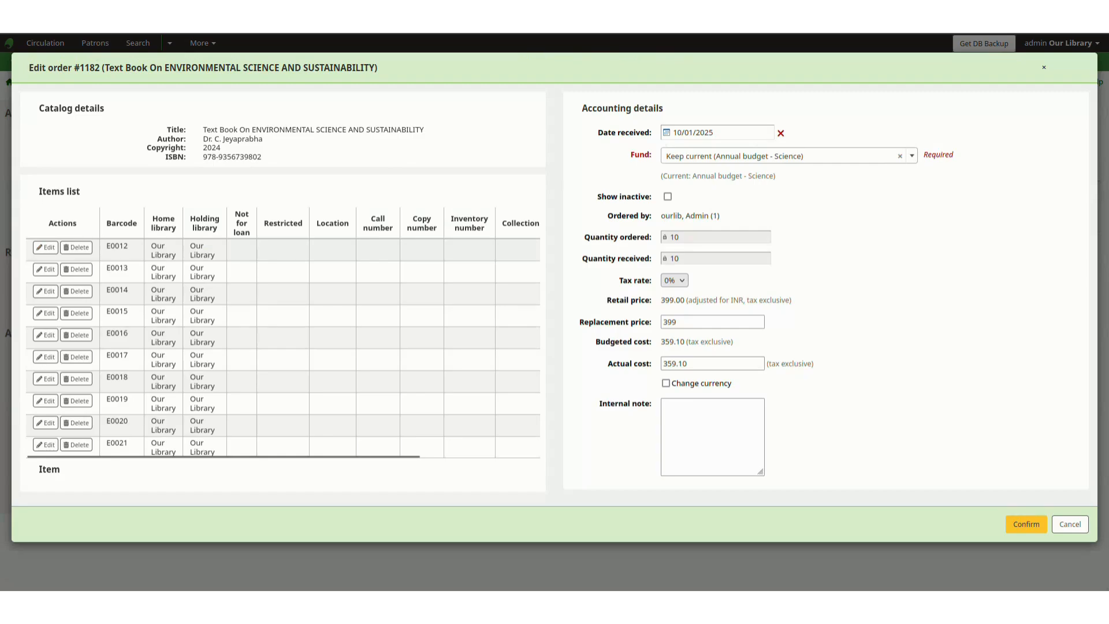
{"action": "left_click", "coordinate": [1026, 524]}
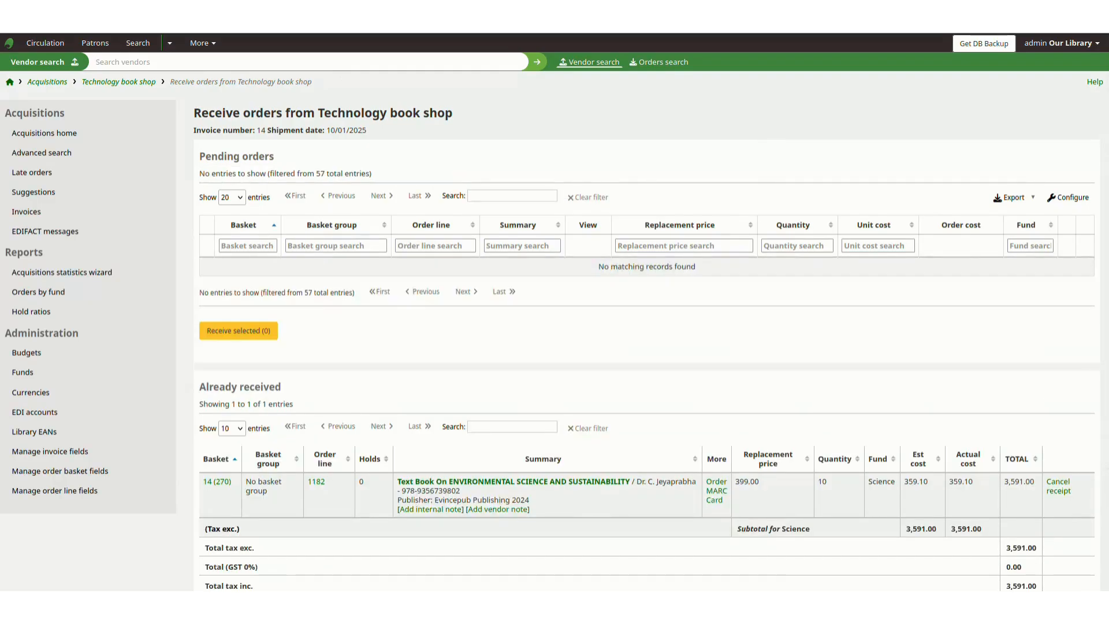
- Open the received textbook's catalog record and finish receiving the shipment
{"action": "scroll", "coordinate": [555, 311], "scroll_direction": "down", "scroll_amount": 3}
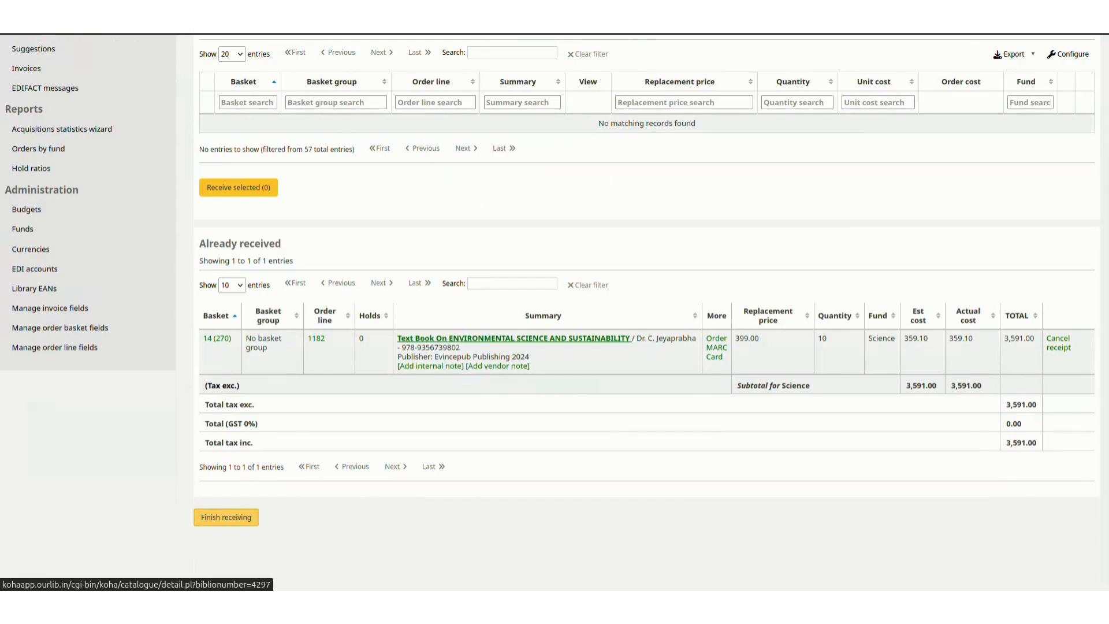
{"action": "left_click", "coordinate": [513, 339]}
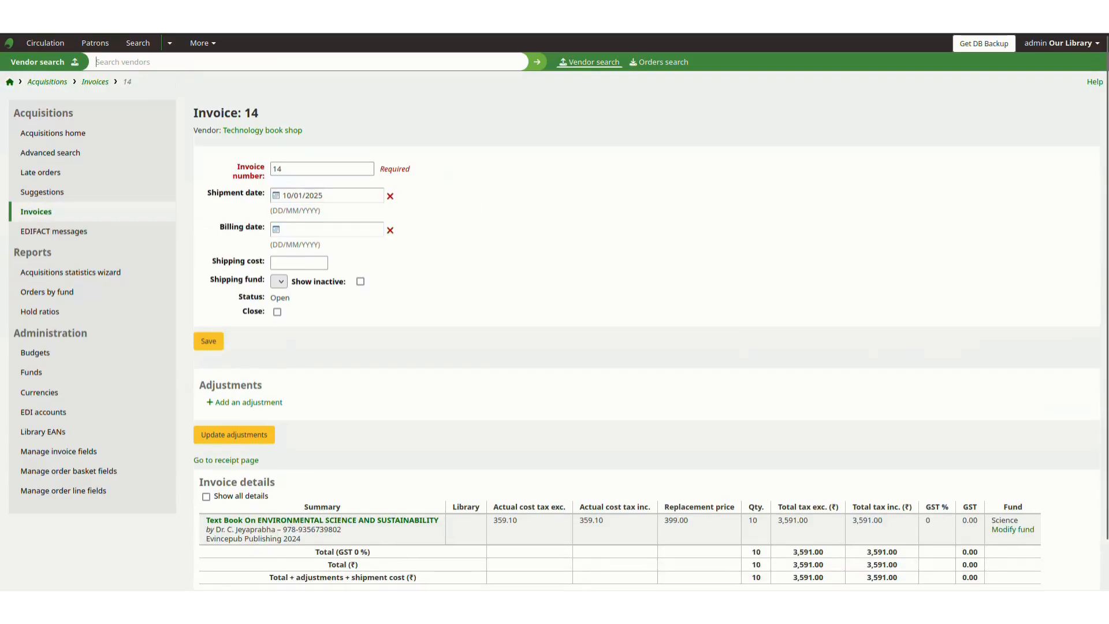
- Set invoice 14's billing date to 10/01/2025, mark the invoice as closed and save it
{"action": "scroll", "coordinate": [555, 312], "scroll_direction": "down", "scroll_amount": 2}
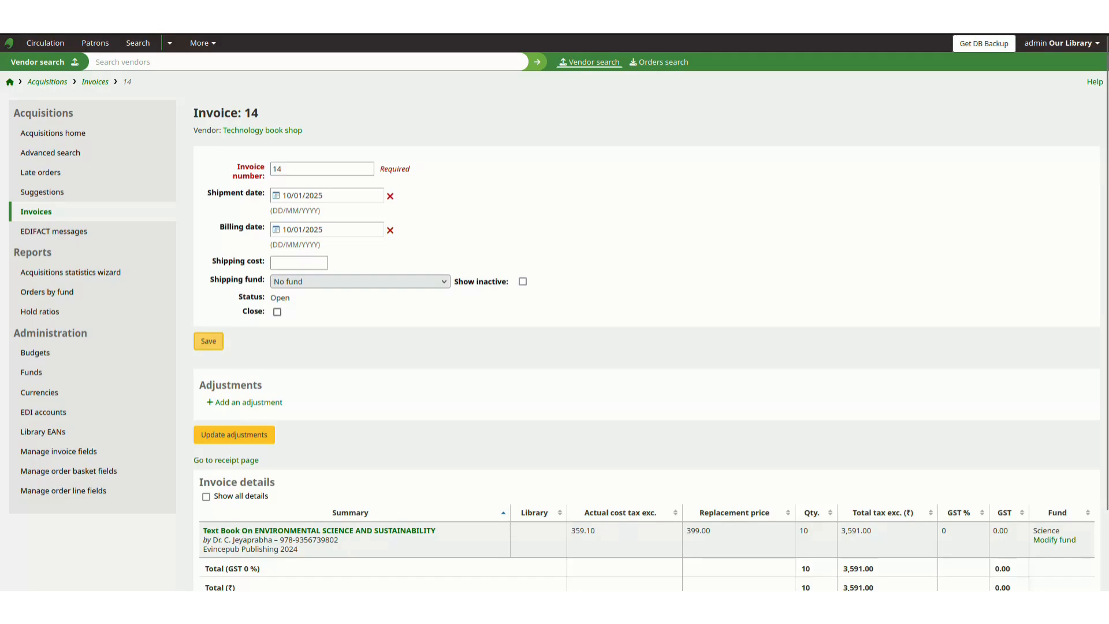
{"action": "left_click", "coordinate": [277, 312]}
{"action": "left_click", "coordinate": [209, 340]}
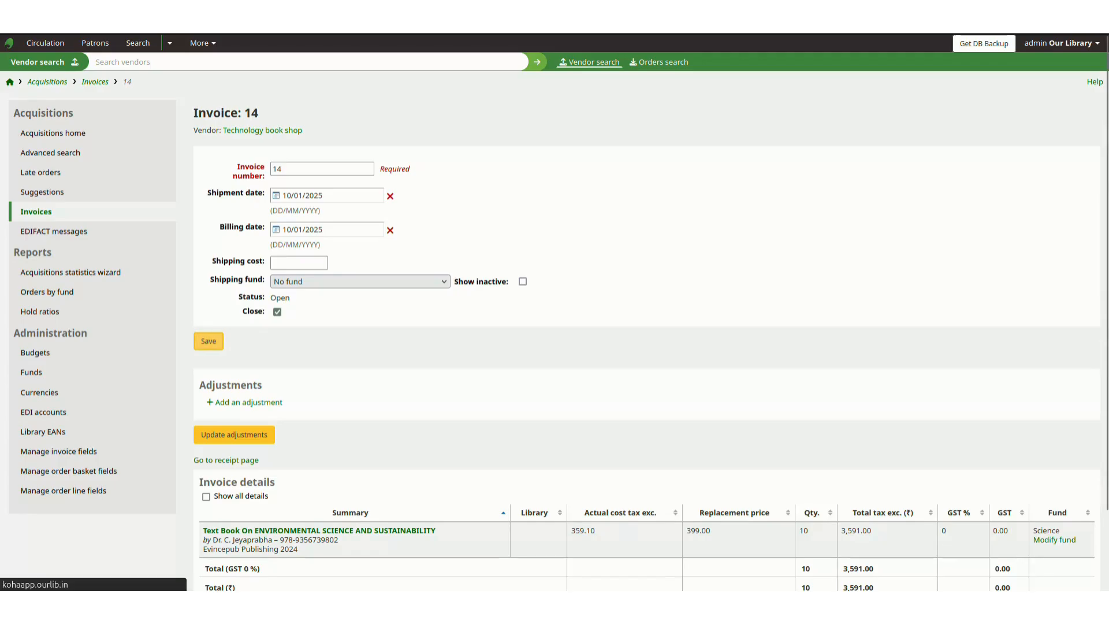